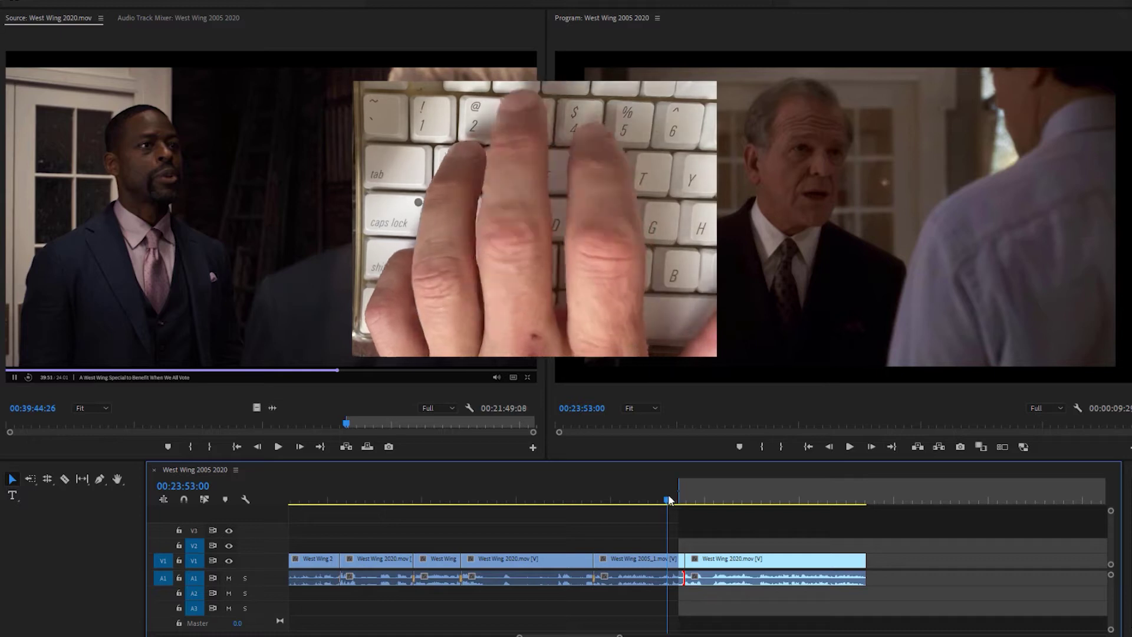
Cue the sequence and the West Wing 2020 source clip to a matching start frame
key("e")
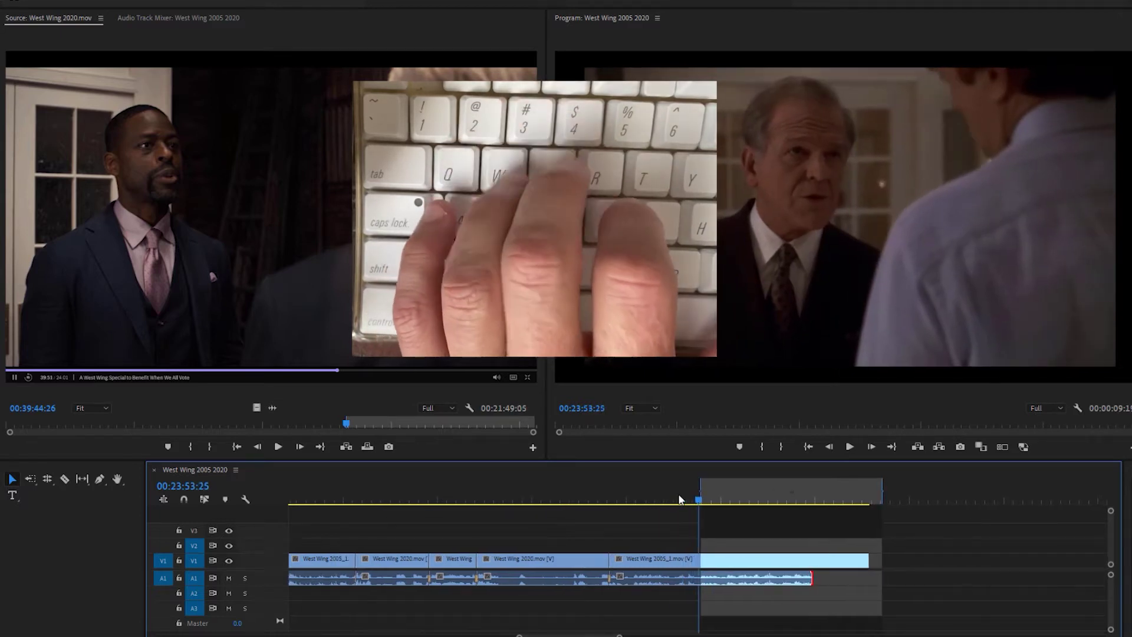
key("space")
key("space")
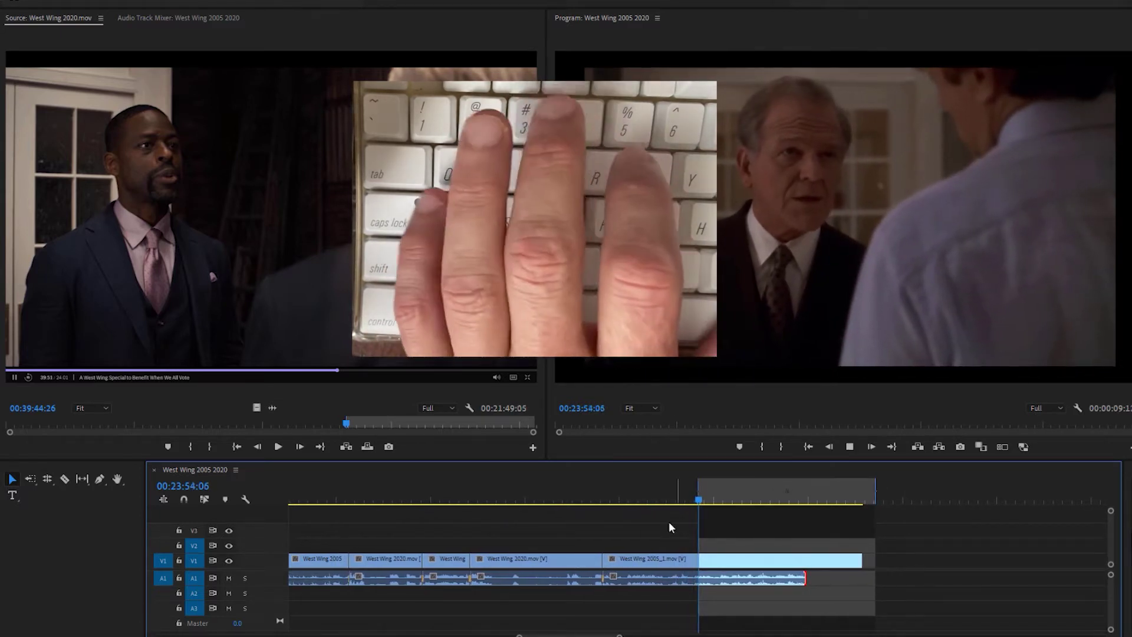
left_click(501, 444)
key("space")
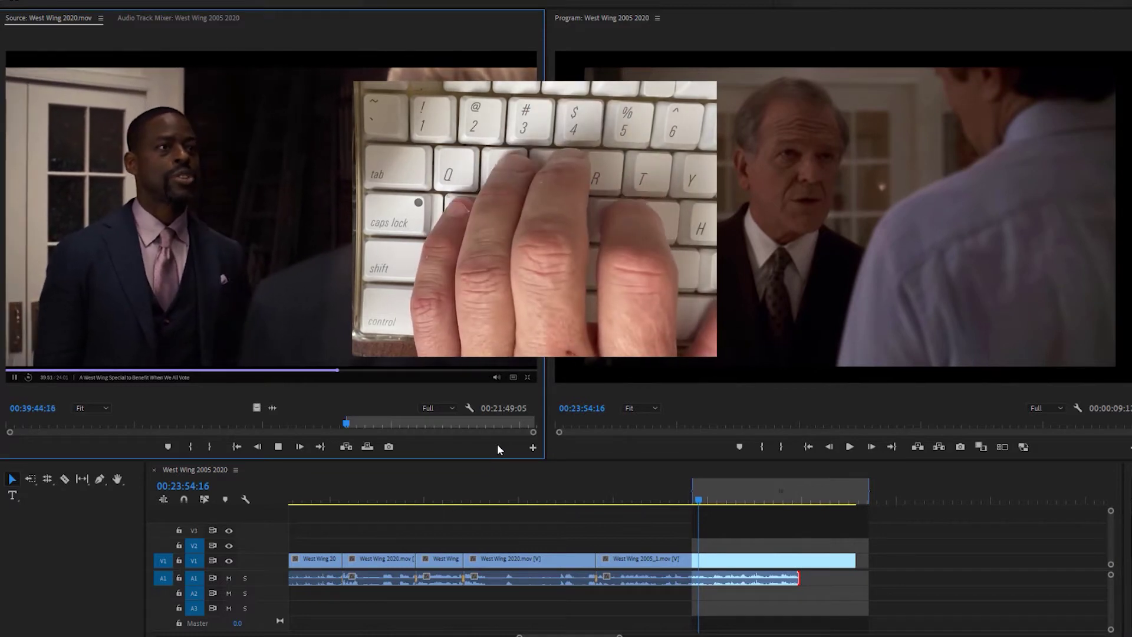
key("space")
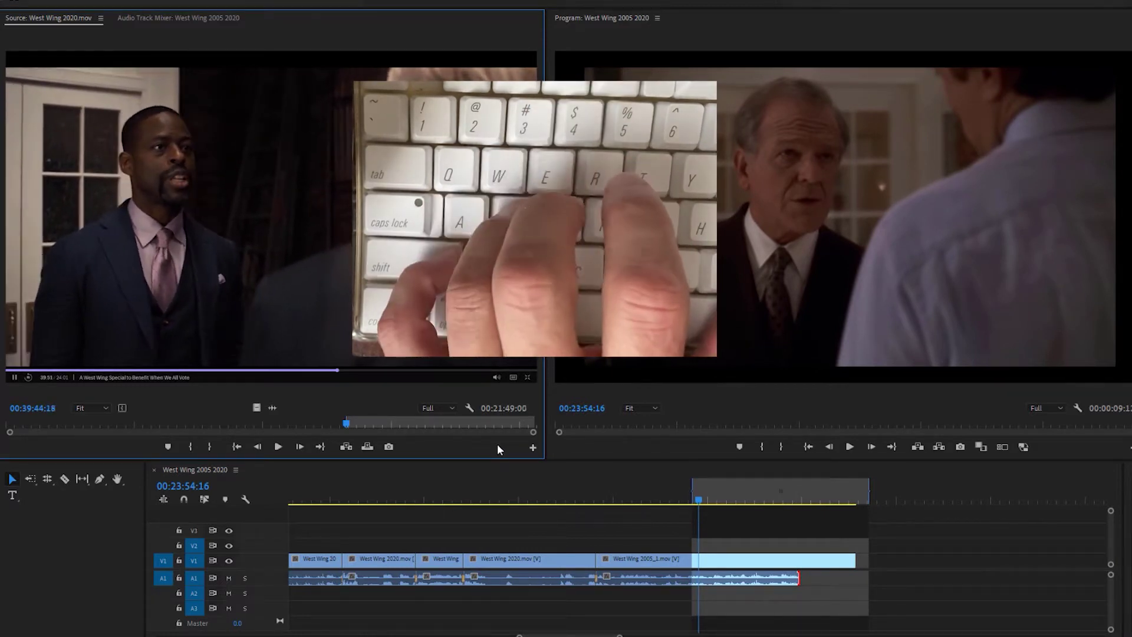
key("Right")
key("Right")
Overwrite the 2020 shot into the sequence, review it, then undo the overwrite
key("period")
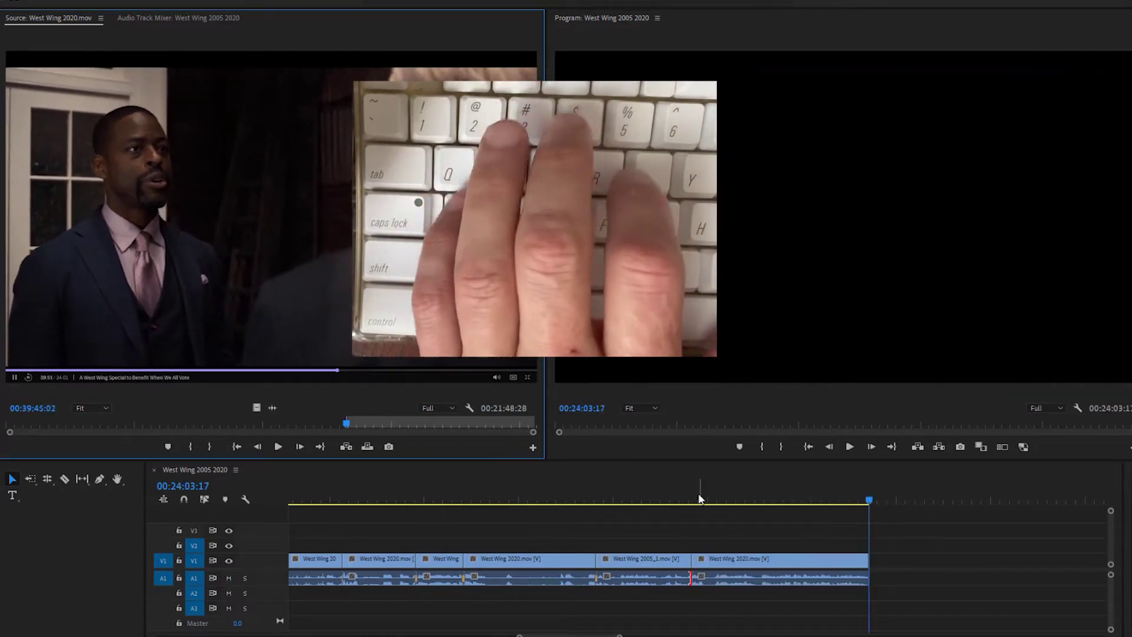
left_click(681, 500)
key("space")
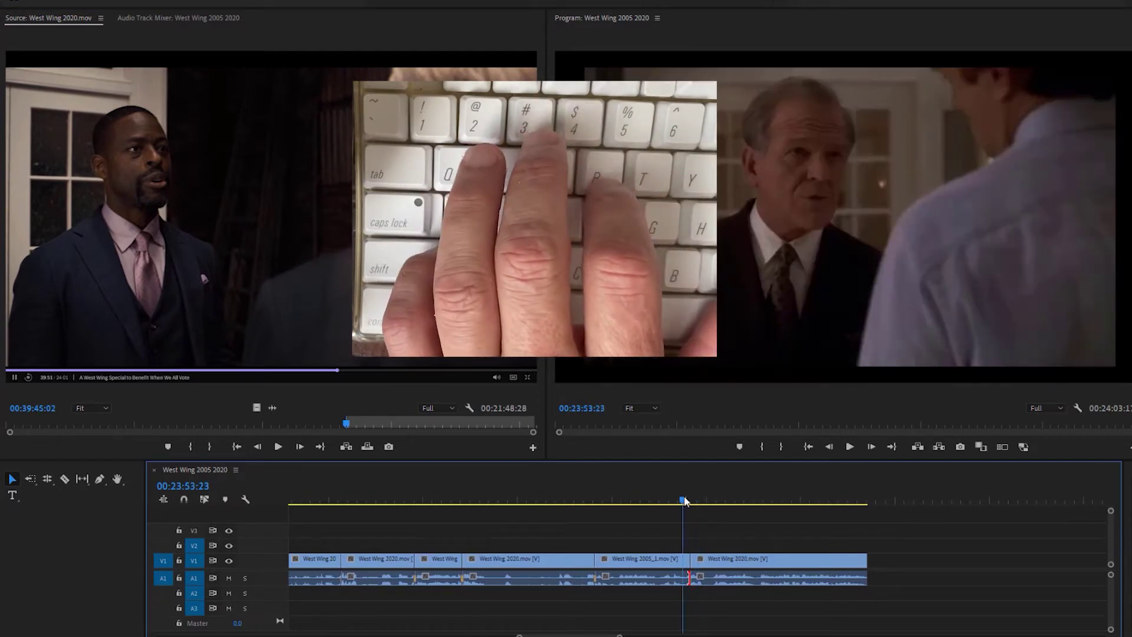
key("ctrl+z")
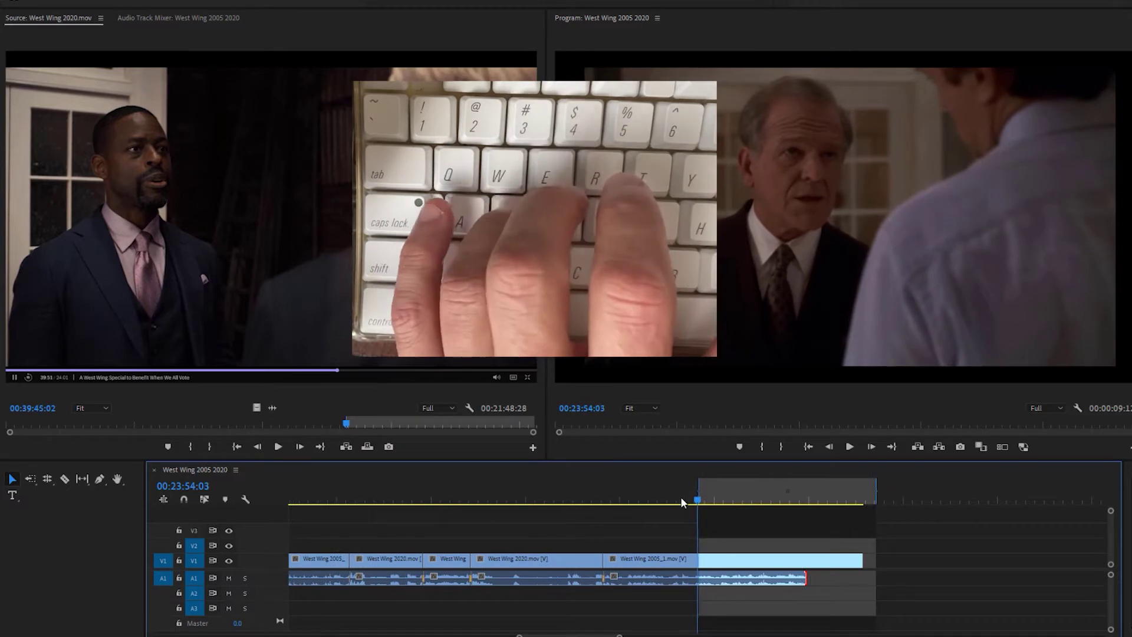
key("space")
Step the 2020 source back a frame and overwrite it into the sequence again
left_click(416, 444)
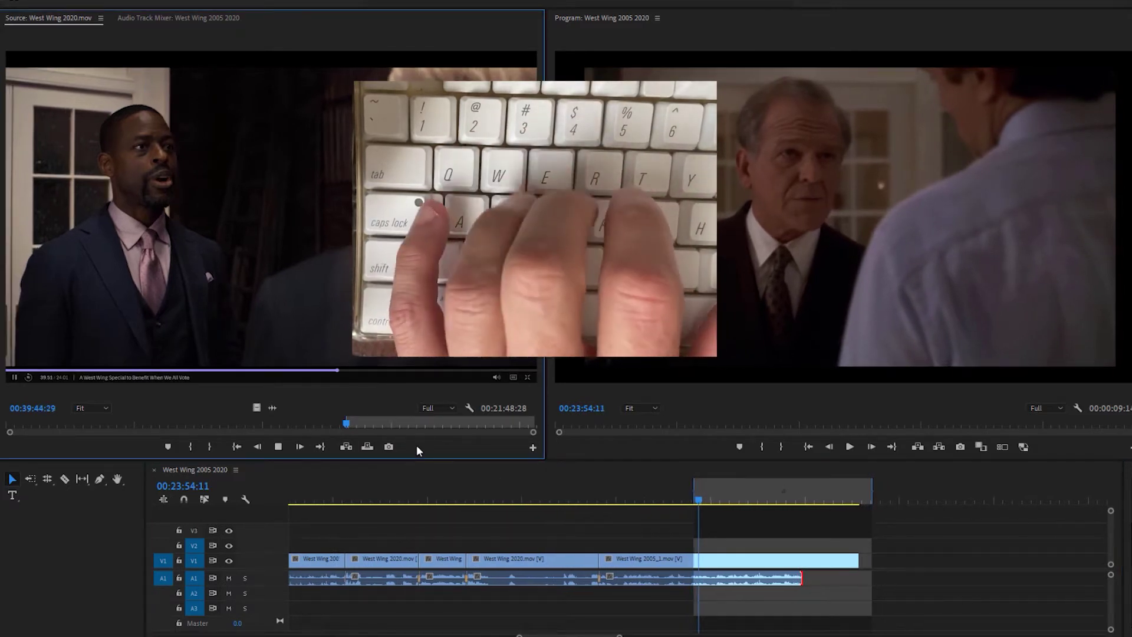
key("Left")
key("Left")
key("Left")
key("Left")
key("Left")
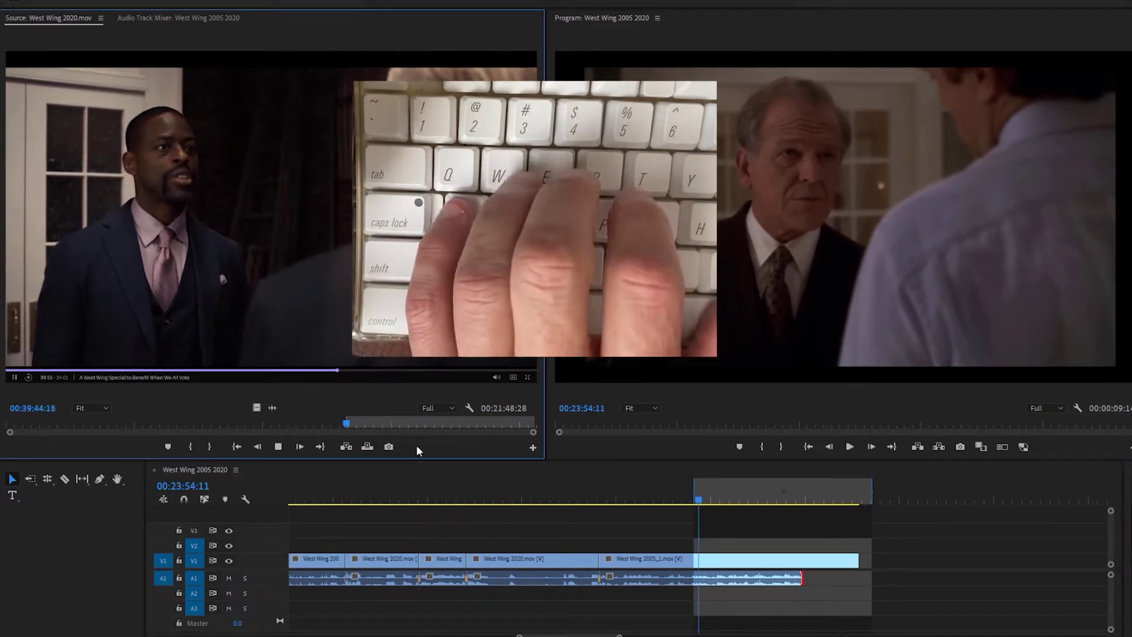
key("space")
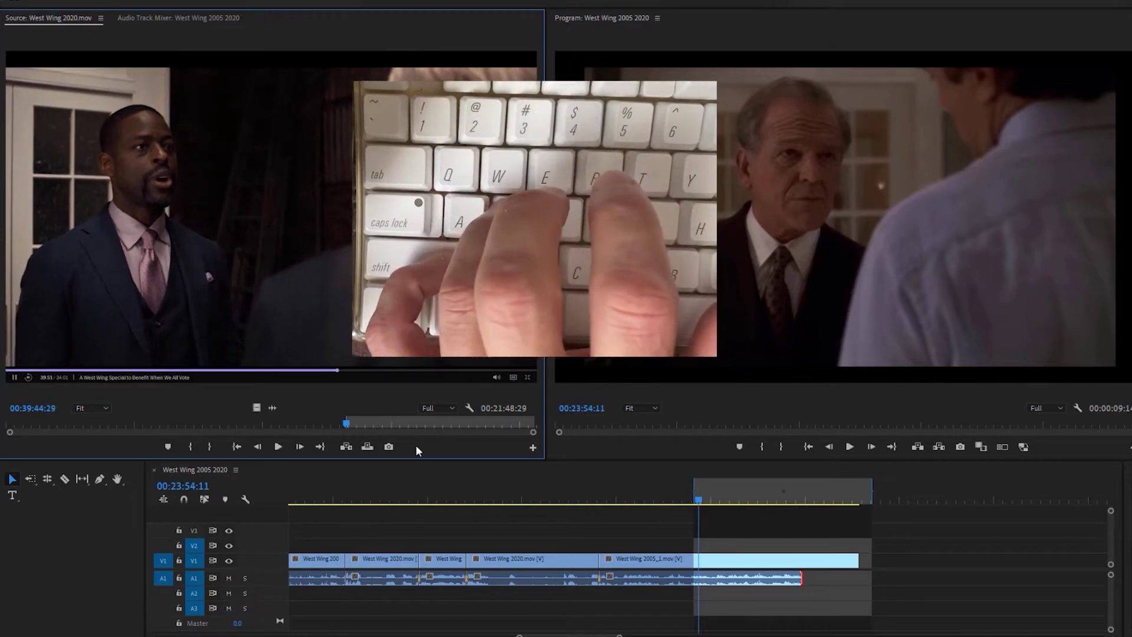
key(".")
left_click(681, 492)
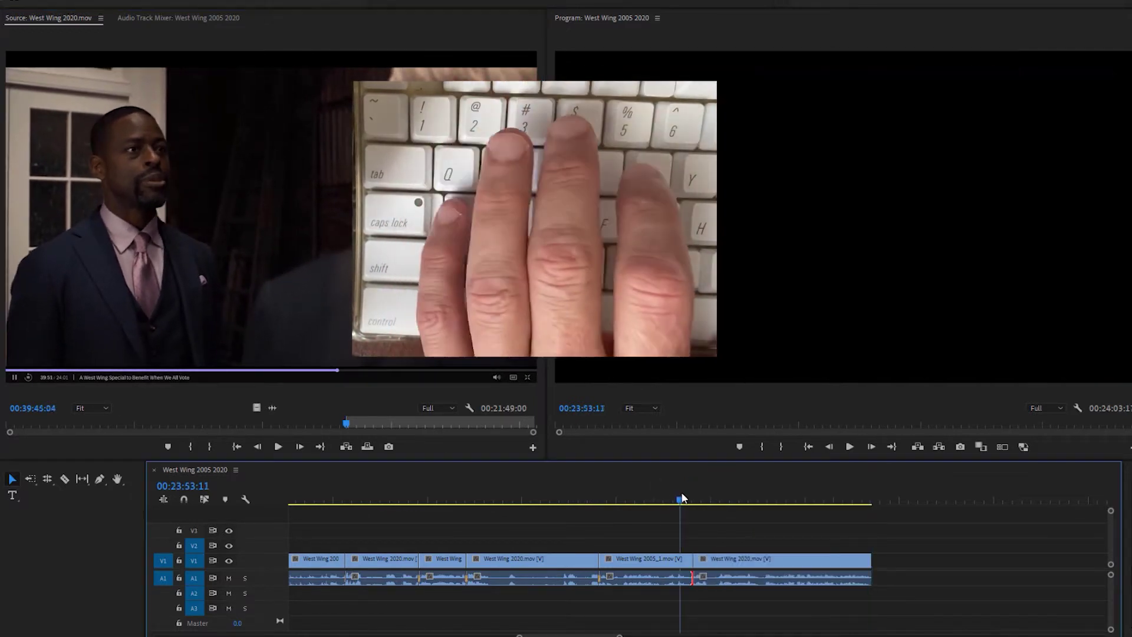
key("space")
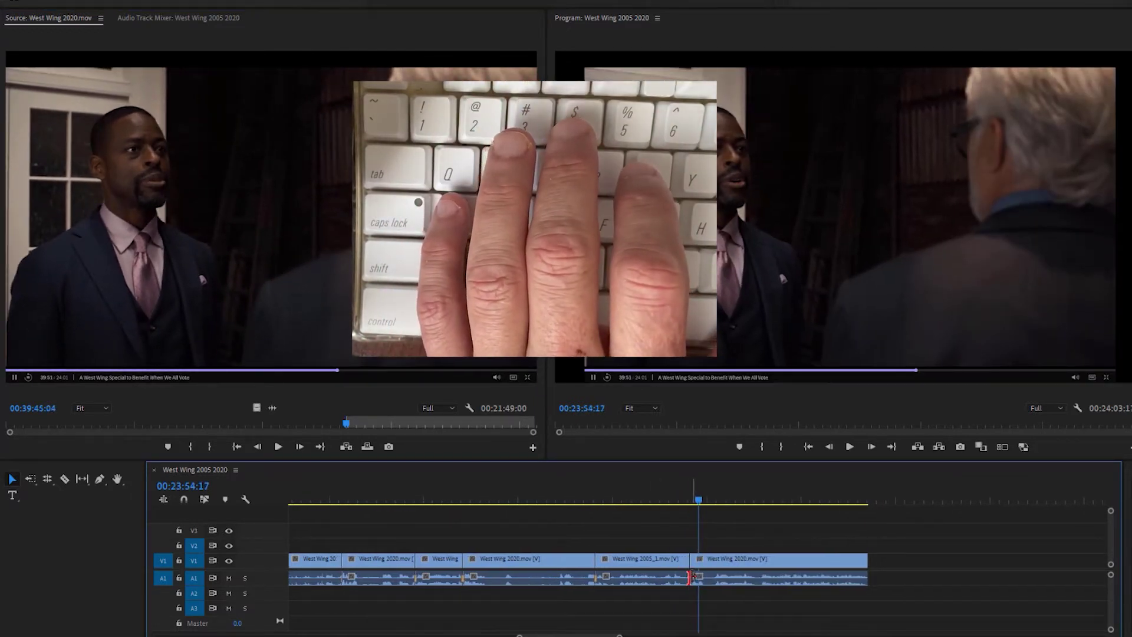
Ripple delete at the edit point so later clips shift left, then play the cut
right_click(691, 579)
left_click(757, 557)
key("space")
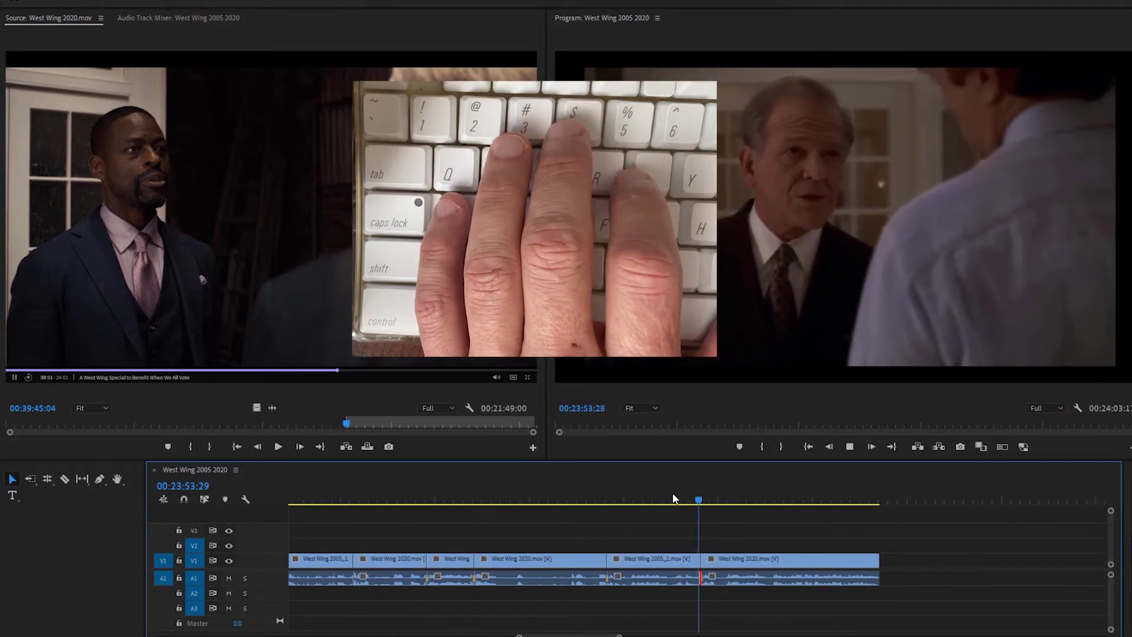
Replay the sequence and mark a sequence In point at 00:23:59:17
left_click(564, 502)
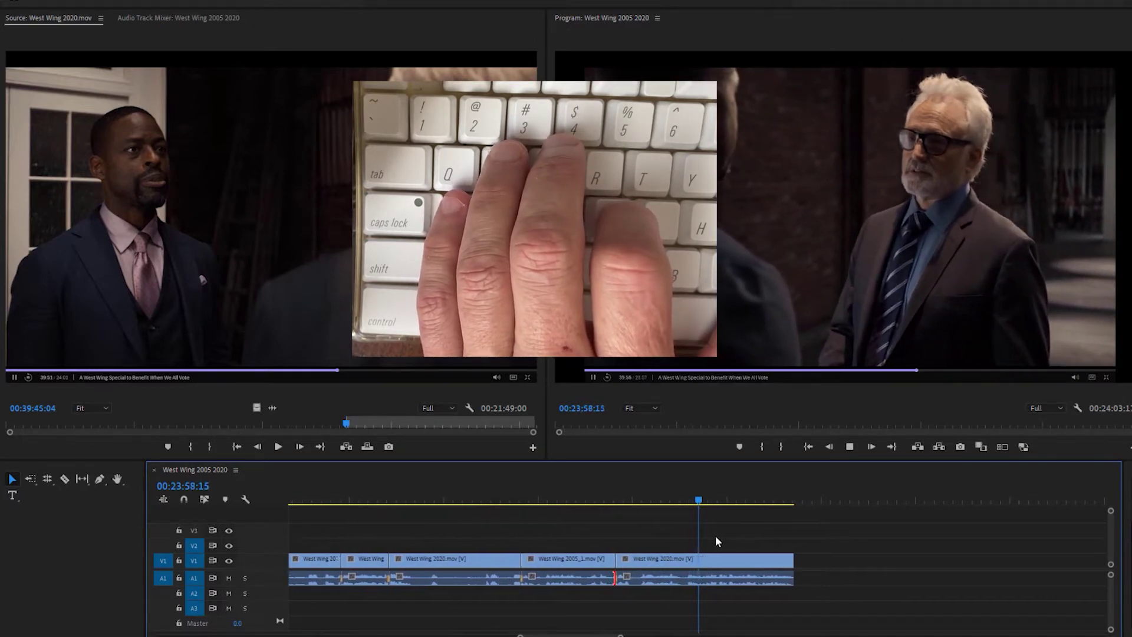
key("space")
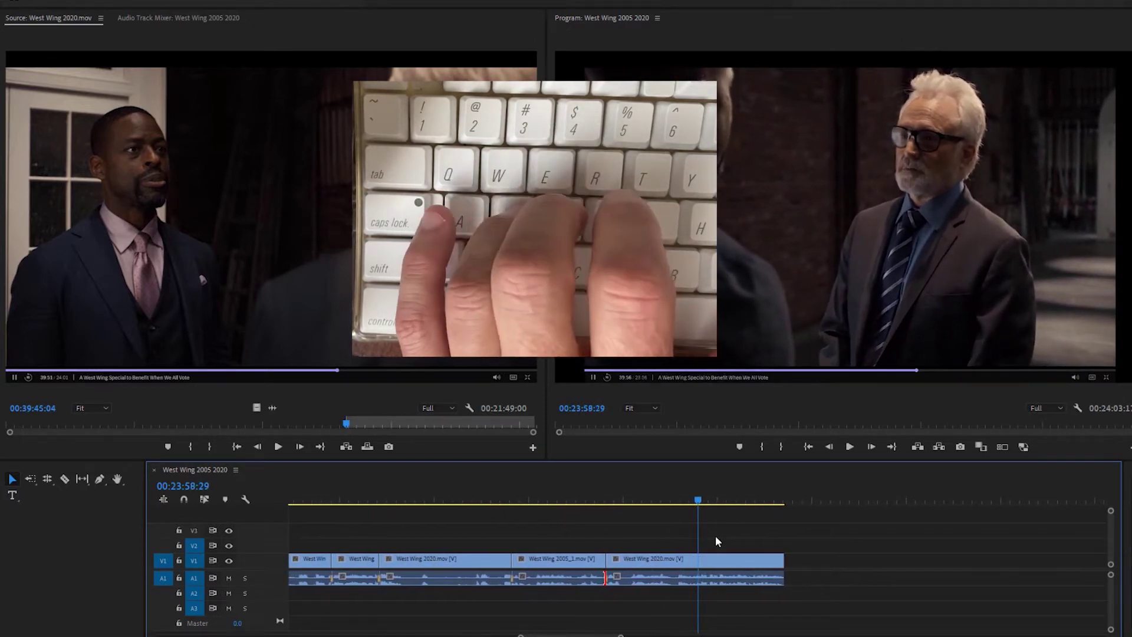
key("i")
key("space")
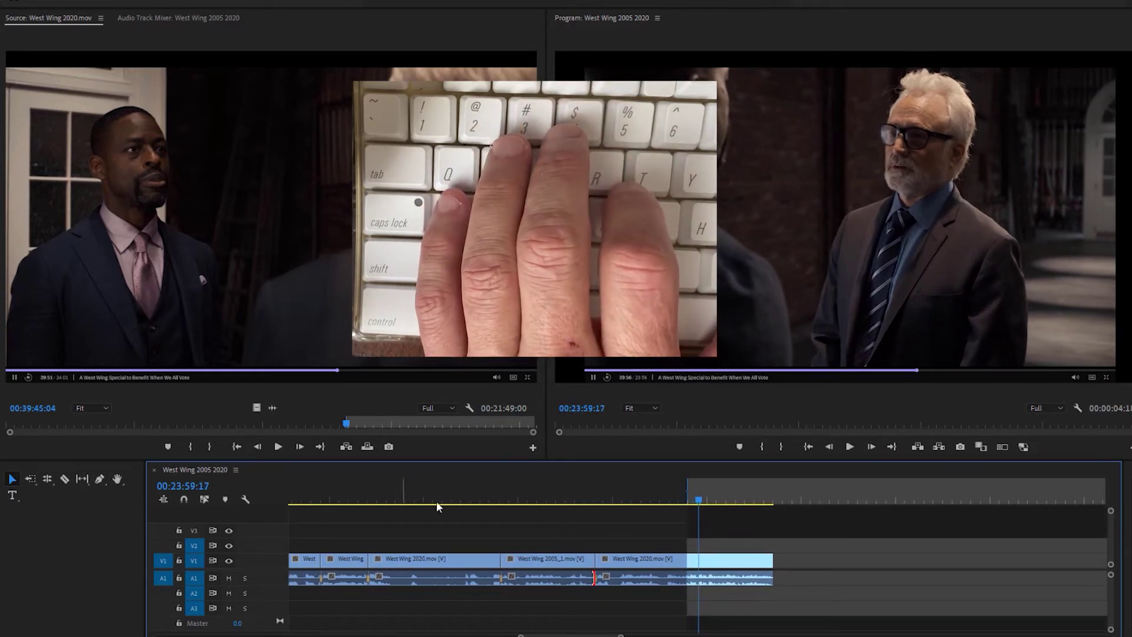
Match Frame the earlier 2005 shot to load West Wing 2005_1 in the Source Monitor
left_click(576, 492)
key("f")
key("space")
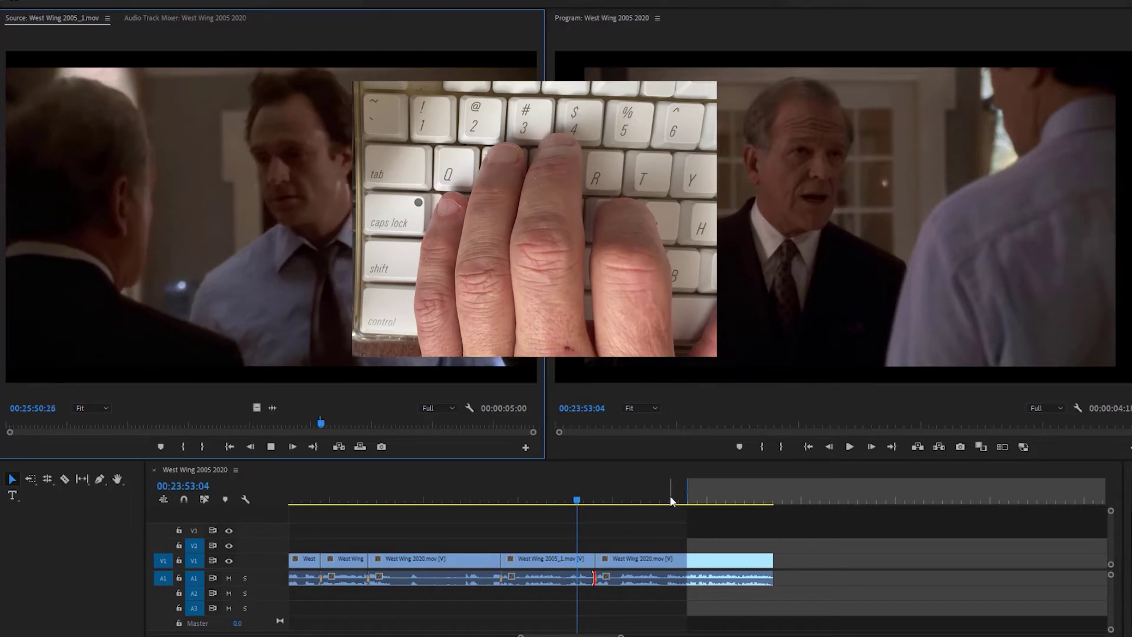
Mark a source In point on the chosen West Wing 2005_1 frame
key("space")
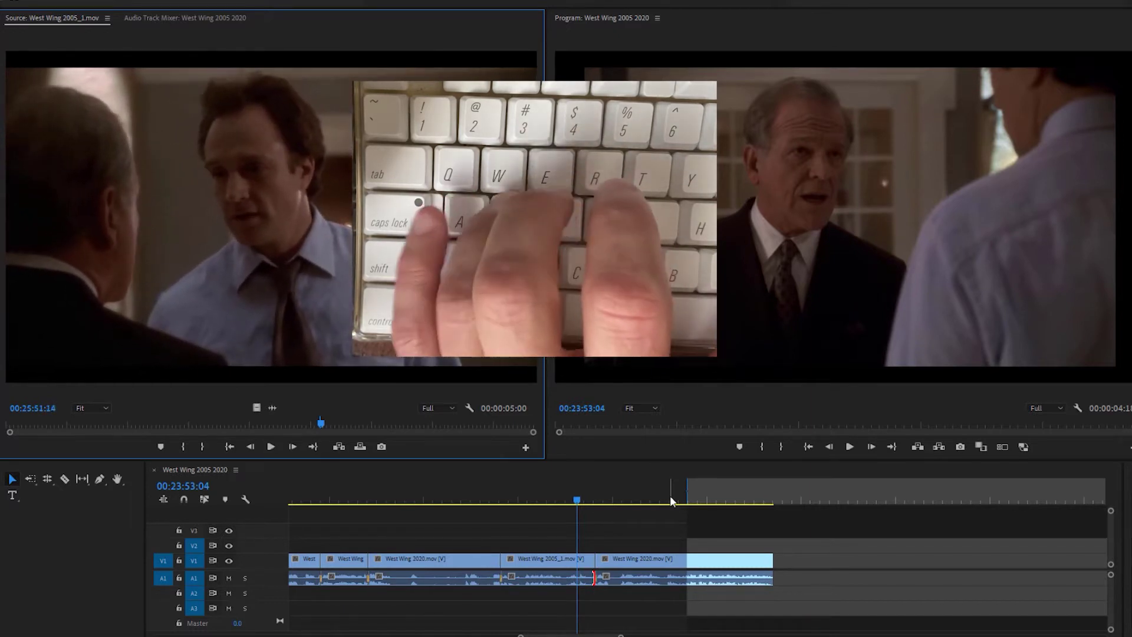
key("i")
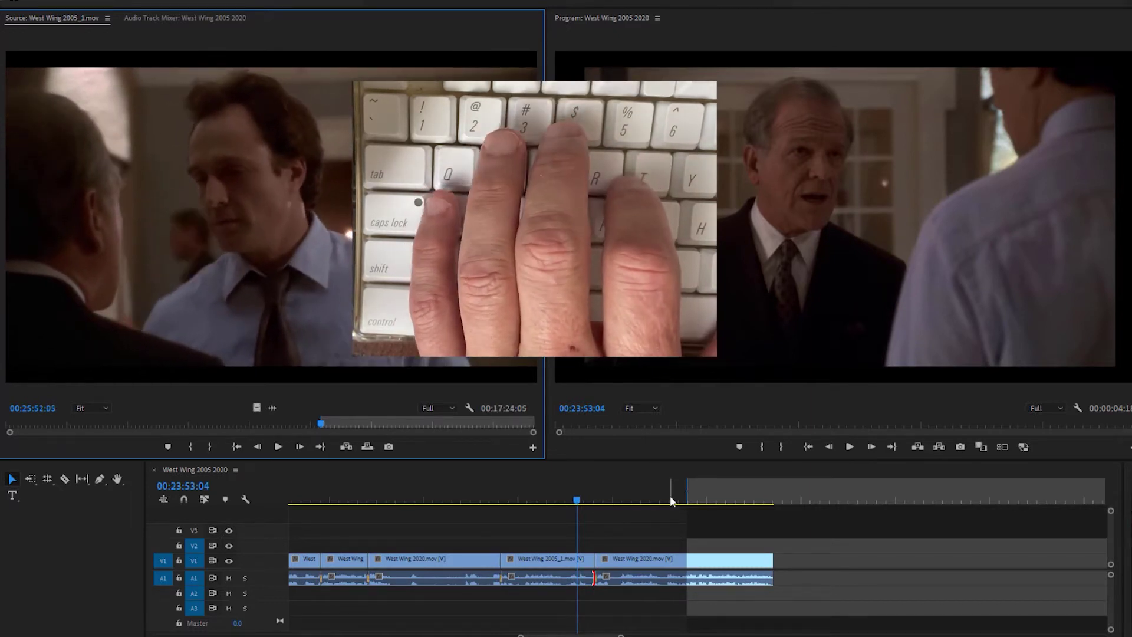
key("space")
Place the playhead at the sequence In point and overwrite the 2005_1 shot after the 2020 clip
left_click(677, 484)
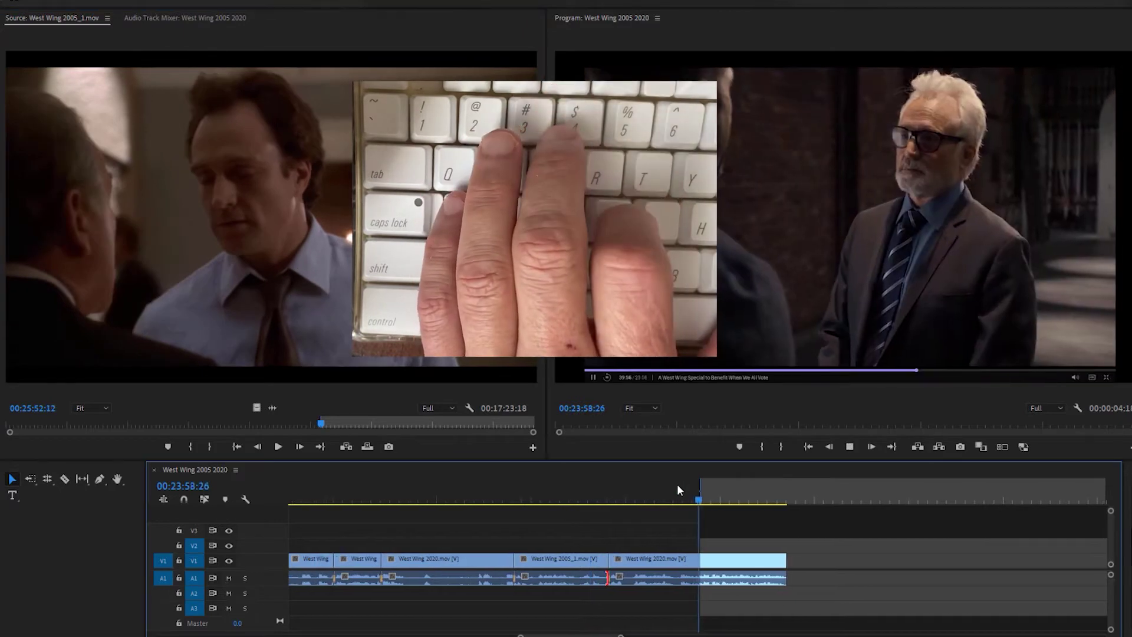
left_click(651, 487)
key("space")
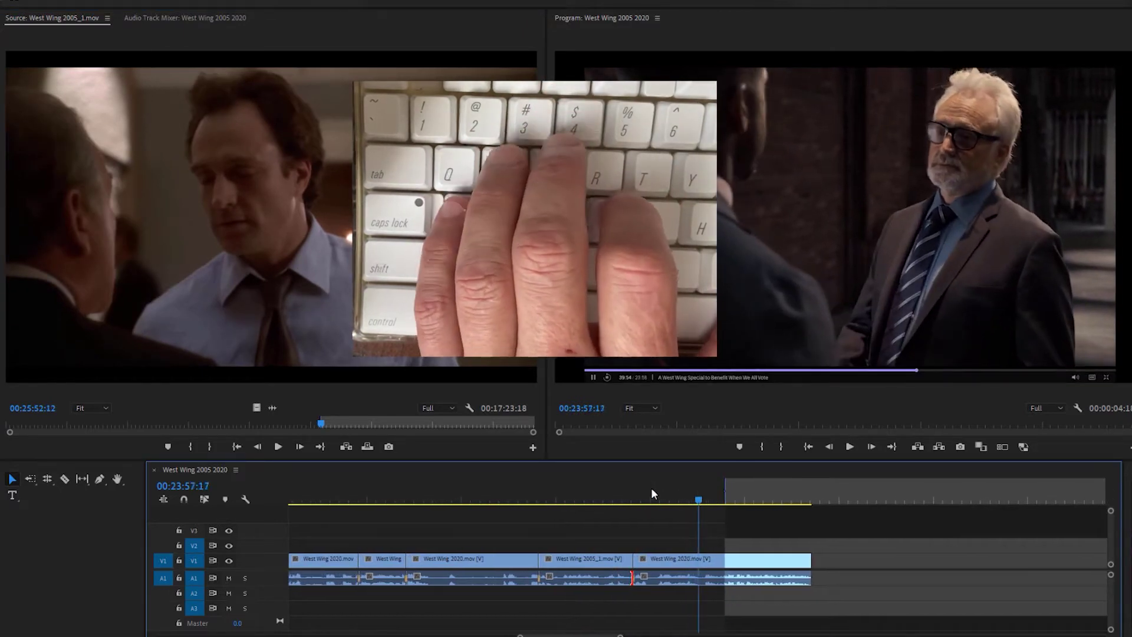
key("space")
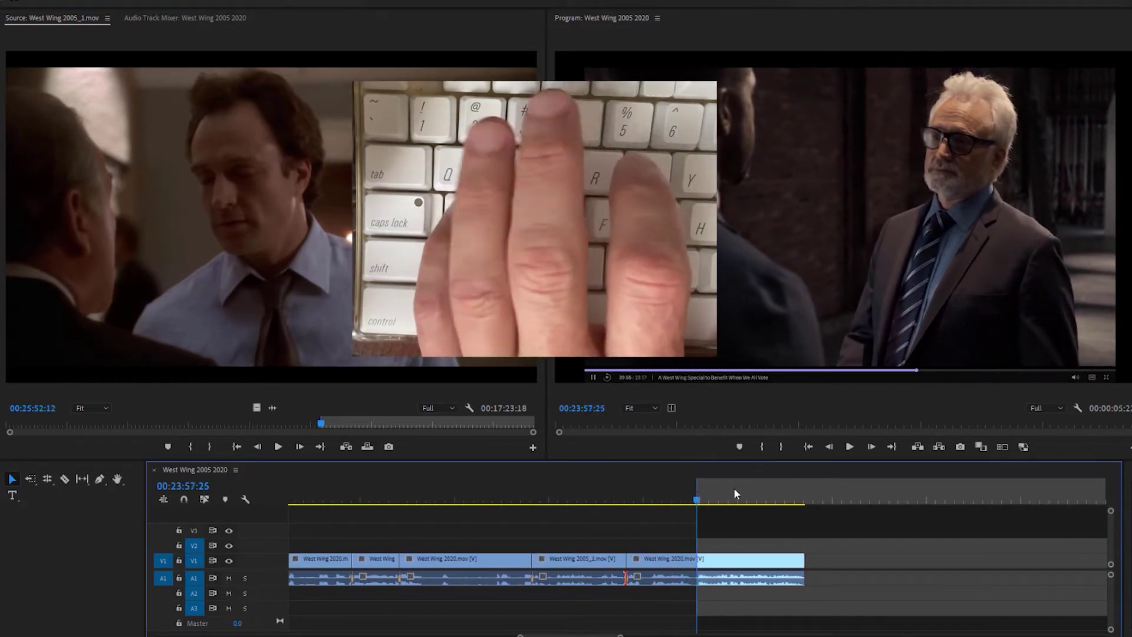
left_click(950, 489)
left_click(675, 484)
key("space")
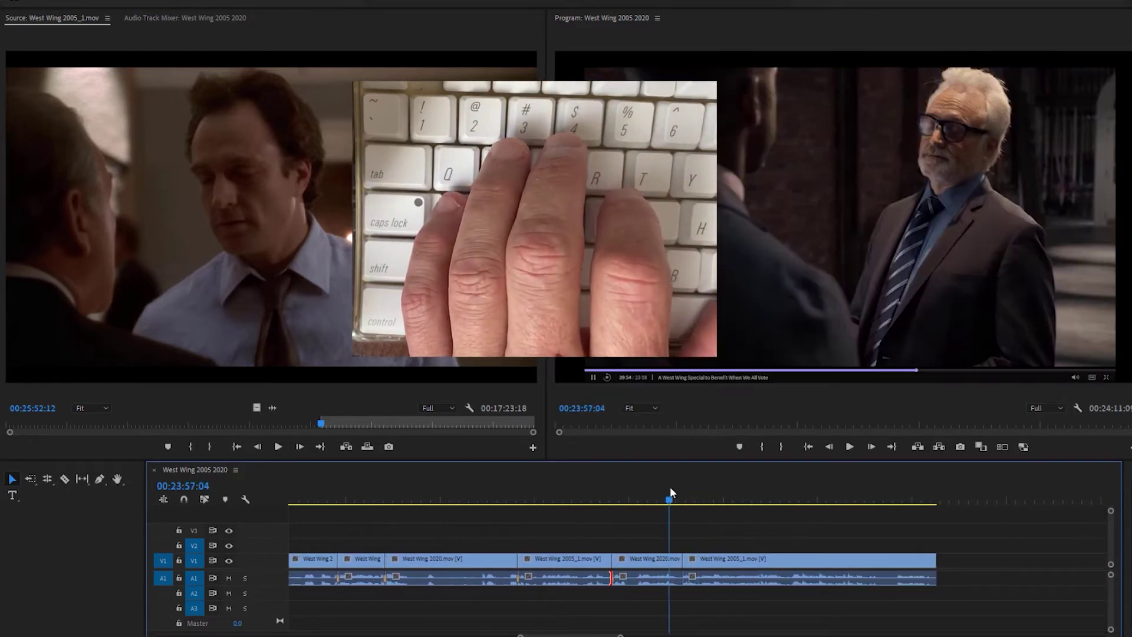
Mark In and Out around a few frames, extract them from the sequence, and review
key("i")
key("o")
key("space")
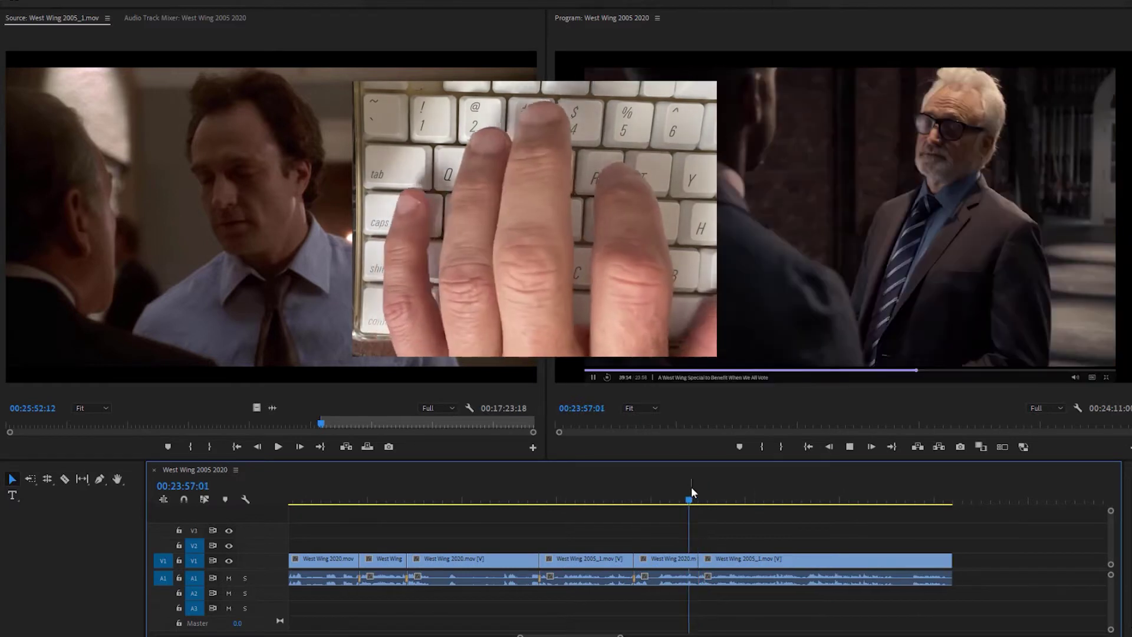
key("apostrophe")
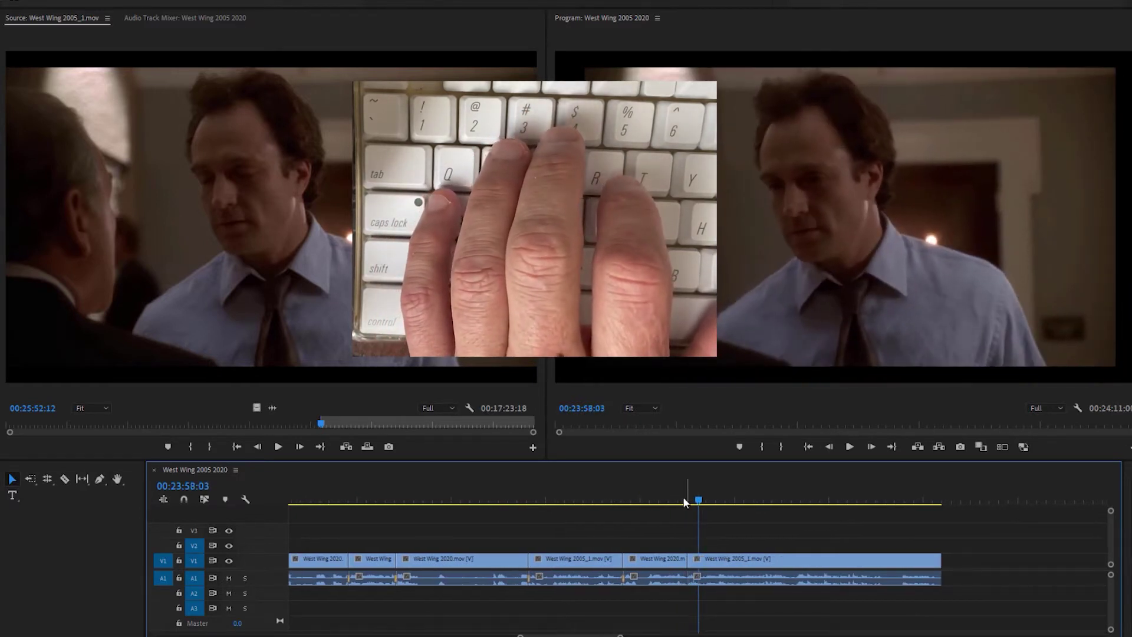
left_click(646, 489)
key("space")
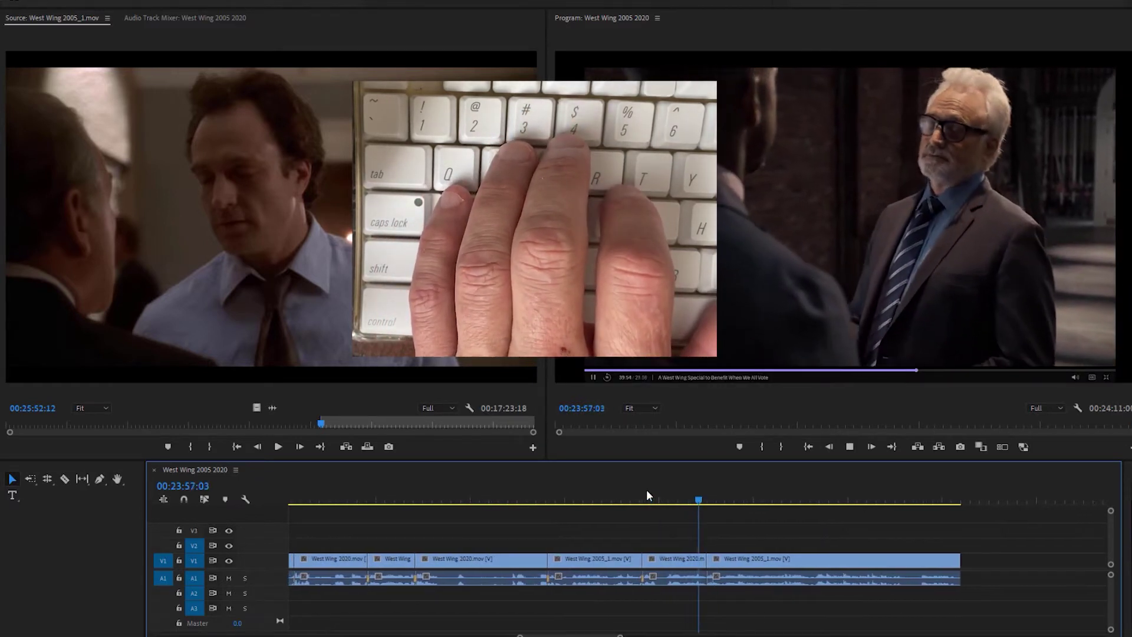
Ripple-trim the rest of the 2020 clip from 00:23:54:10 onward and play through the cut
left_click(613, 499)
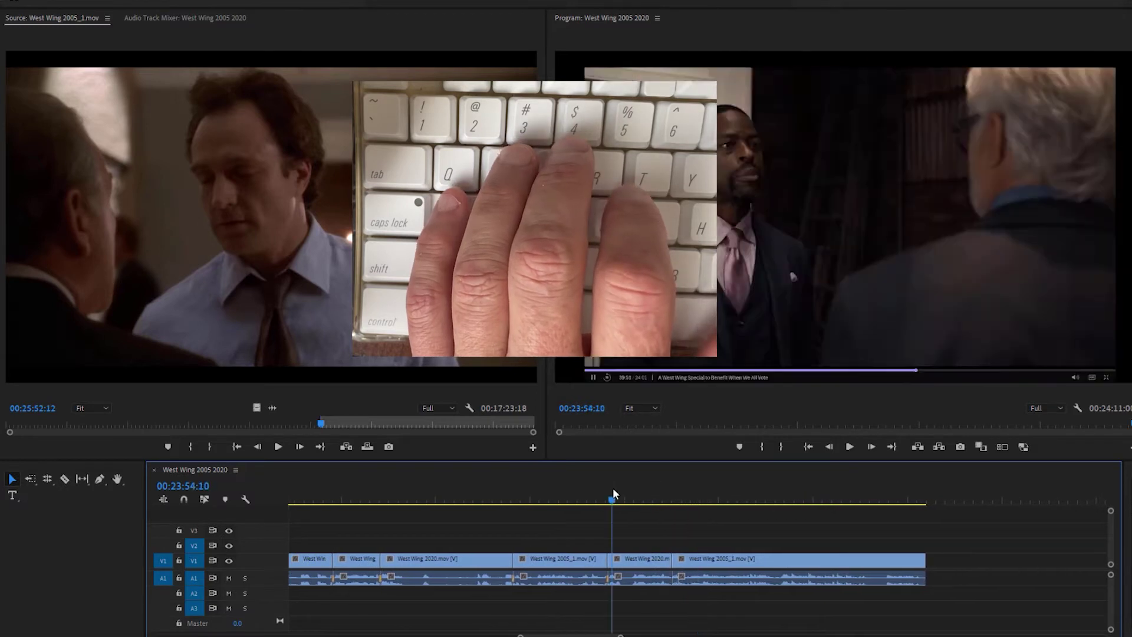
key("space")
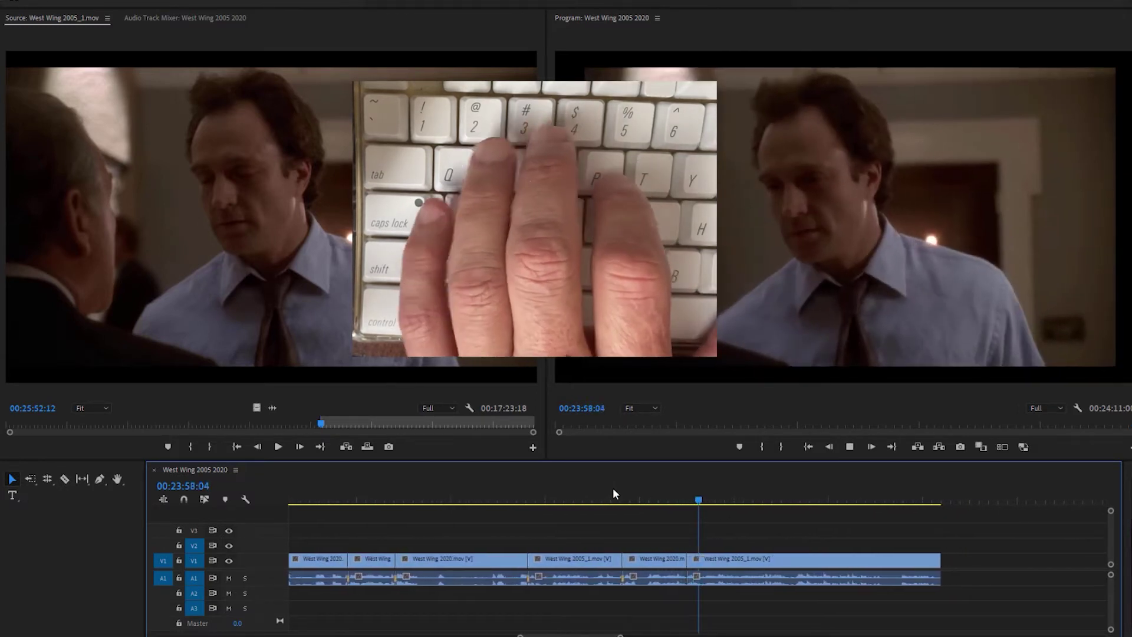
key("space")
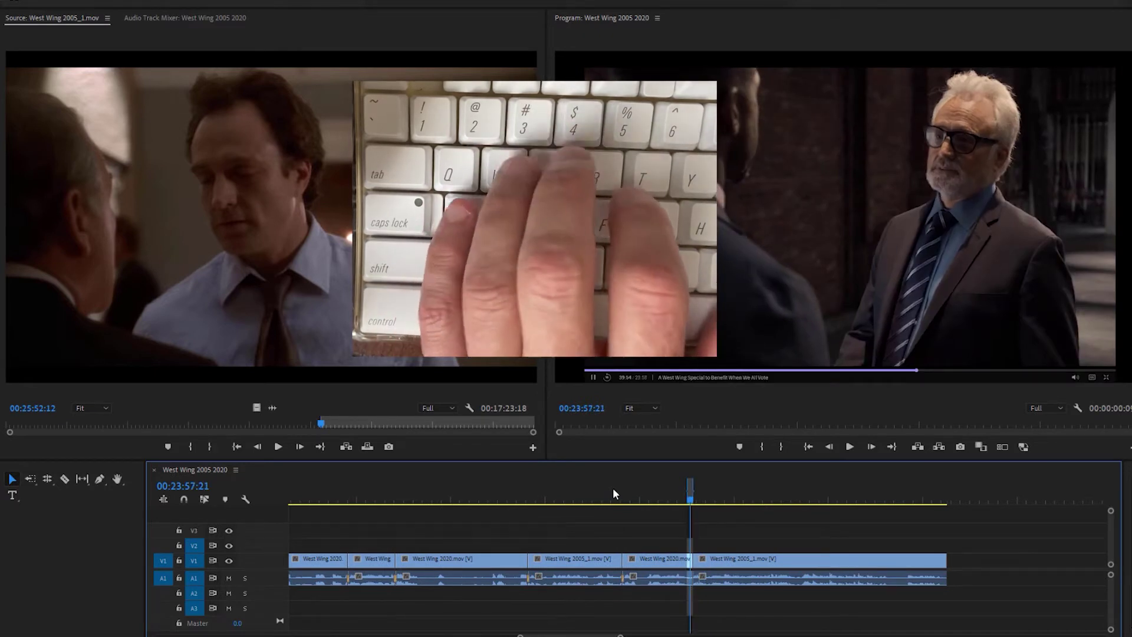
key("w")
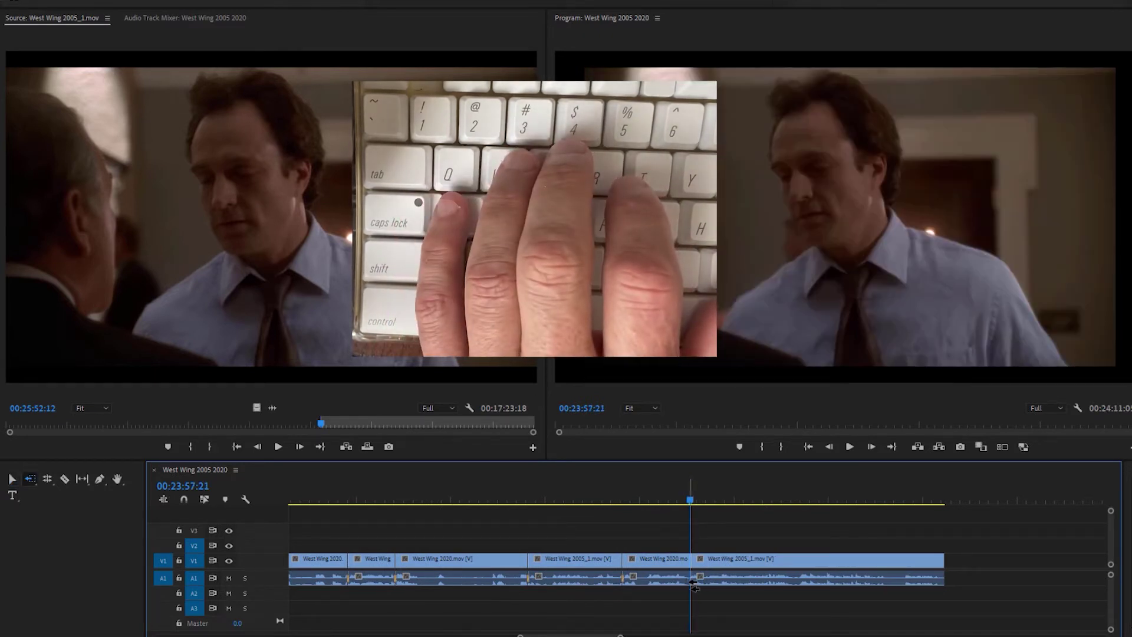
right_click(684, 572)
key("space")
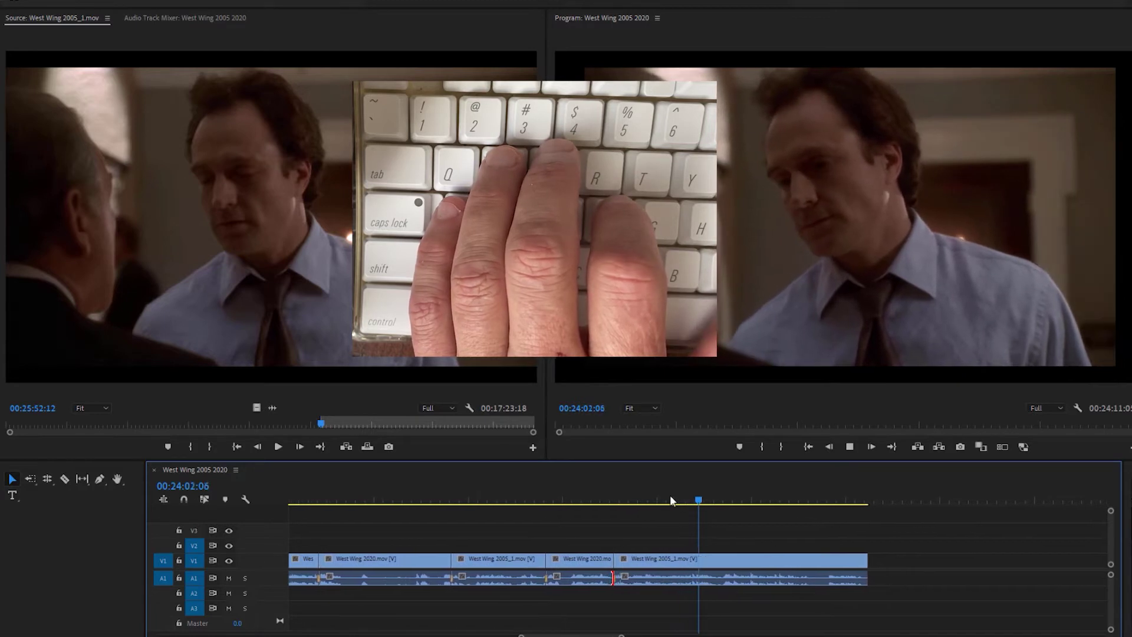
key("space")
Mark a sequence In near 00:24:02 and Match Frame to load West Wing 2020.mov
key("j")
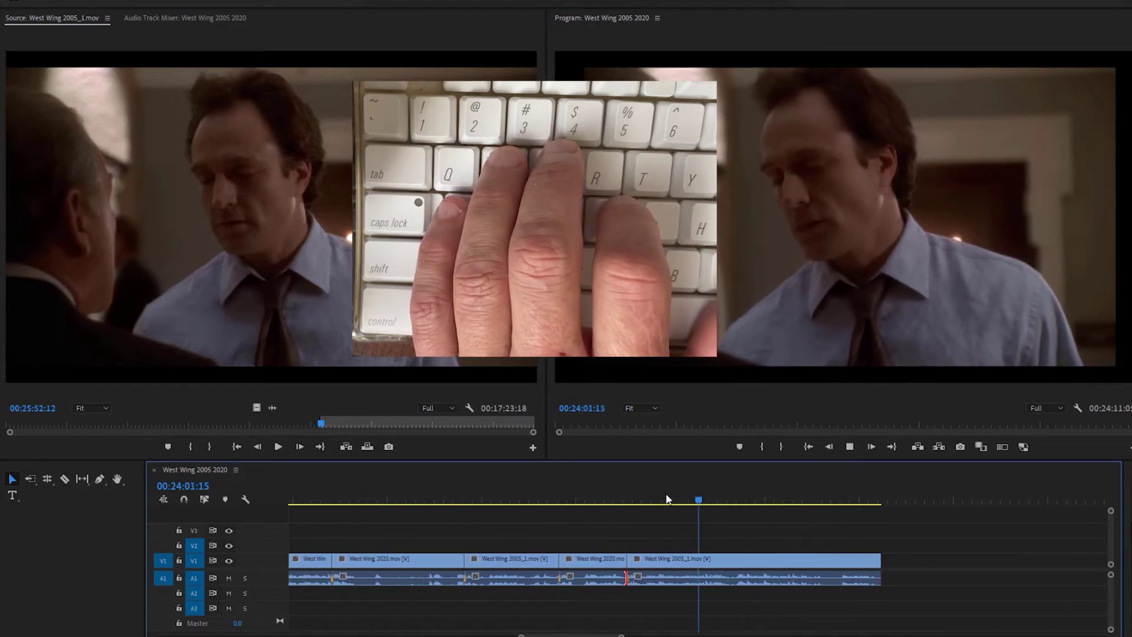
key("i")
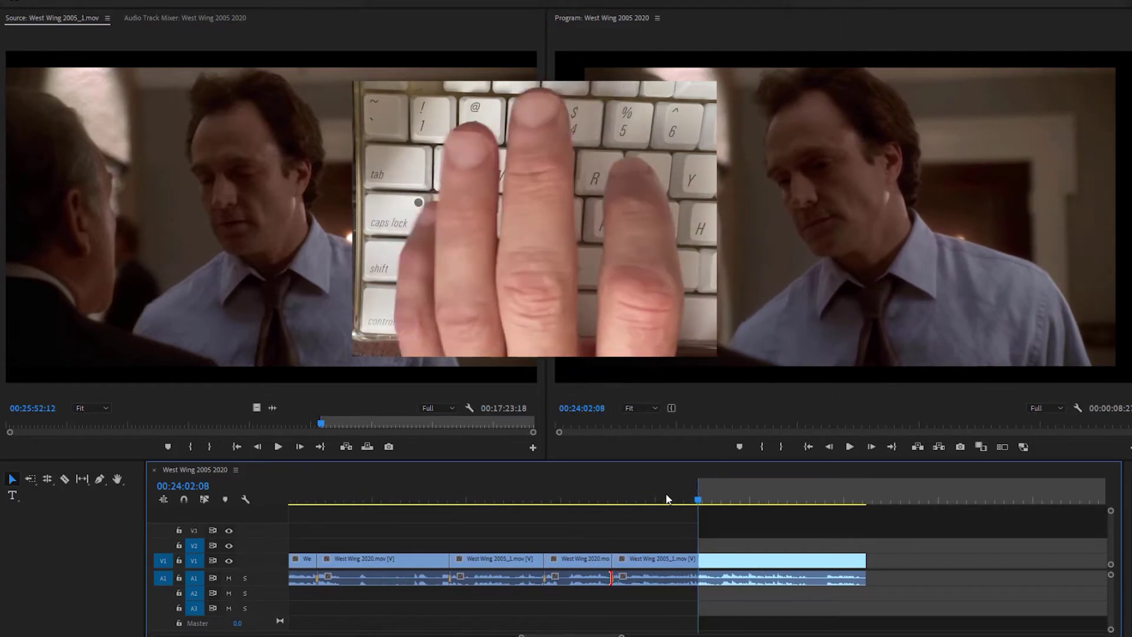
left_click(600, 499)
key("f")
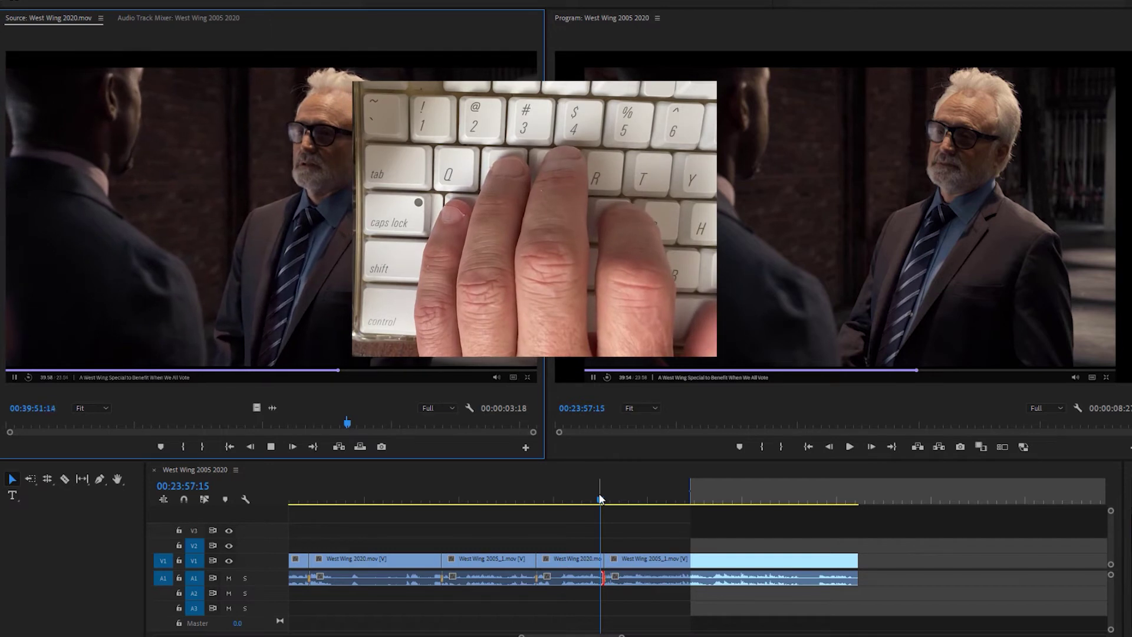
Overwrite a new West Wing 2020.mov shot after the last 2005_1 clip and review it with J/L
key("space")
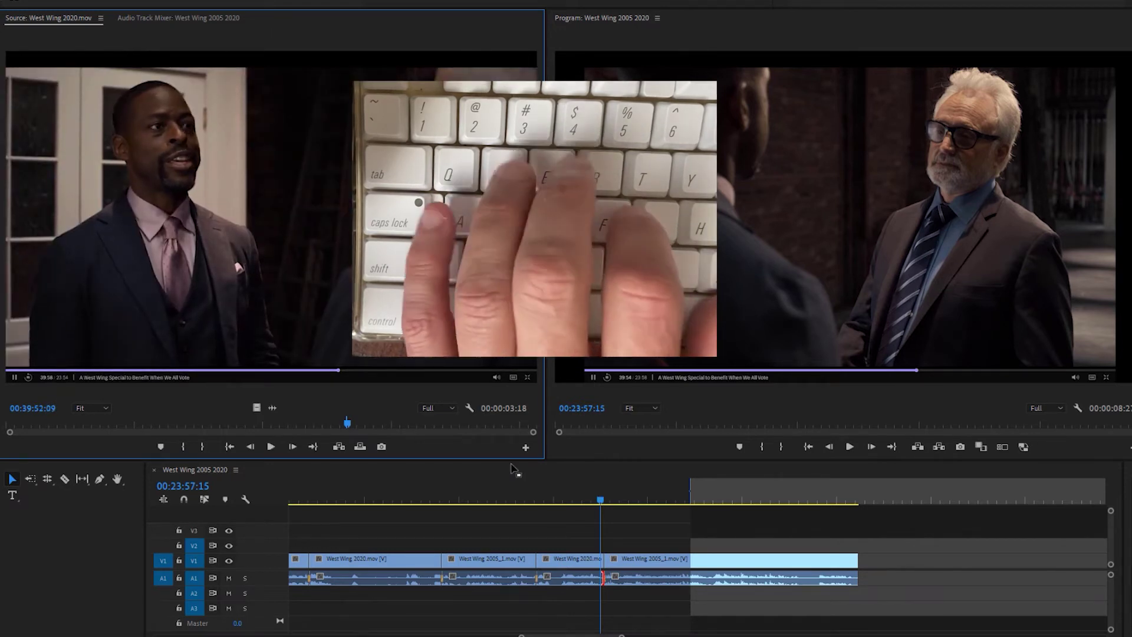
left_click(661, 500)
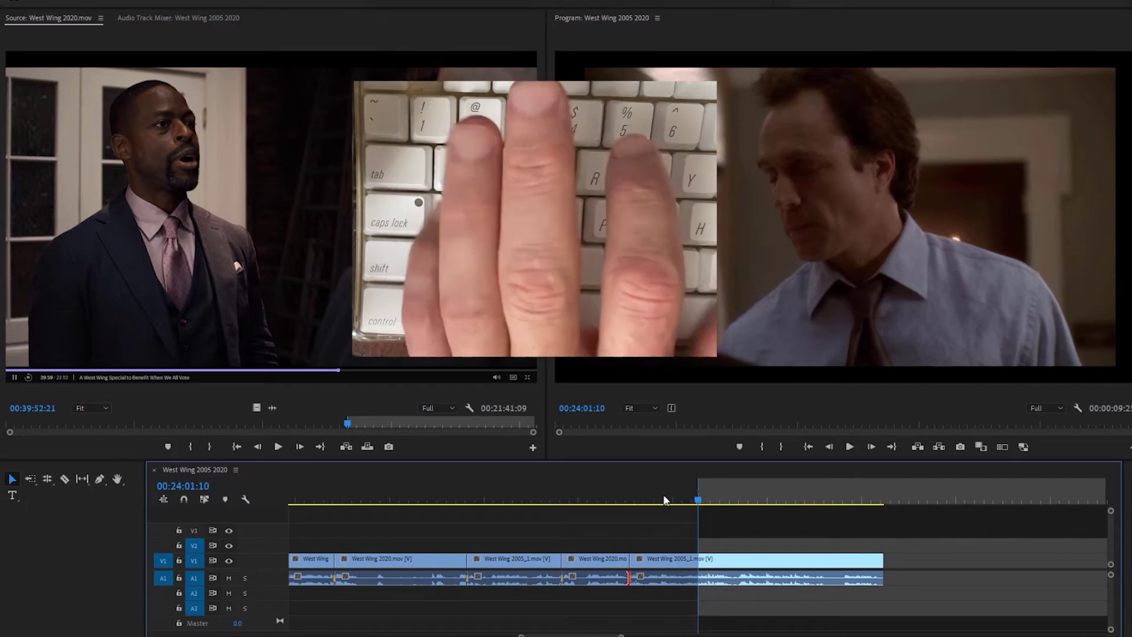
key("period")
left_click(674, 485)
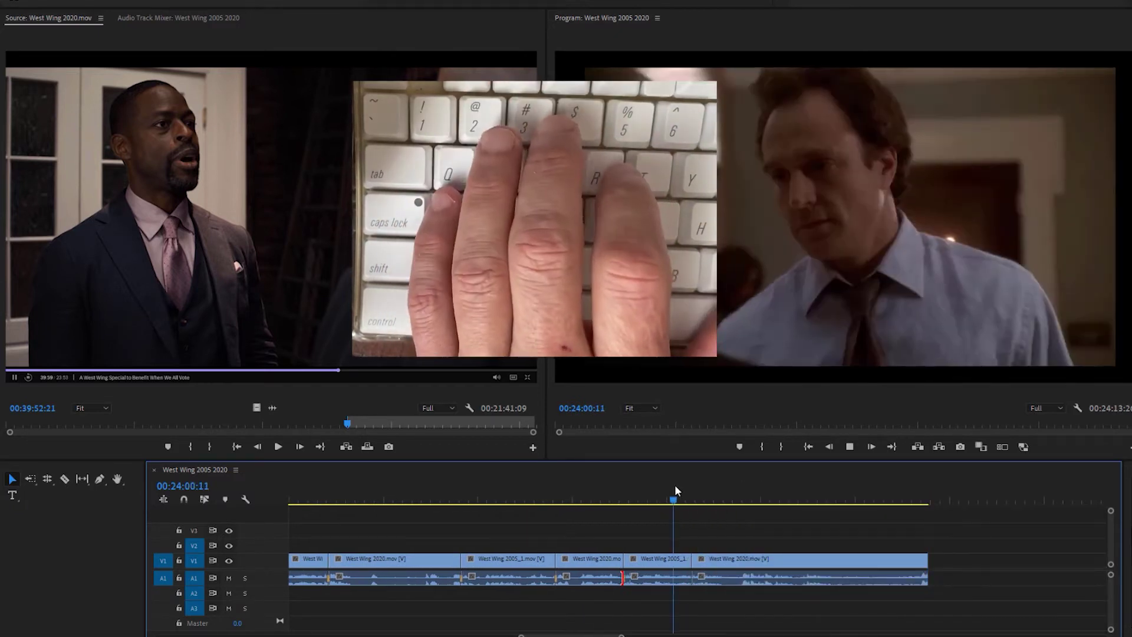
key("space")
key("j")
key("j")
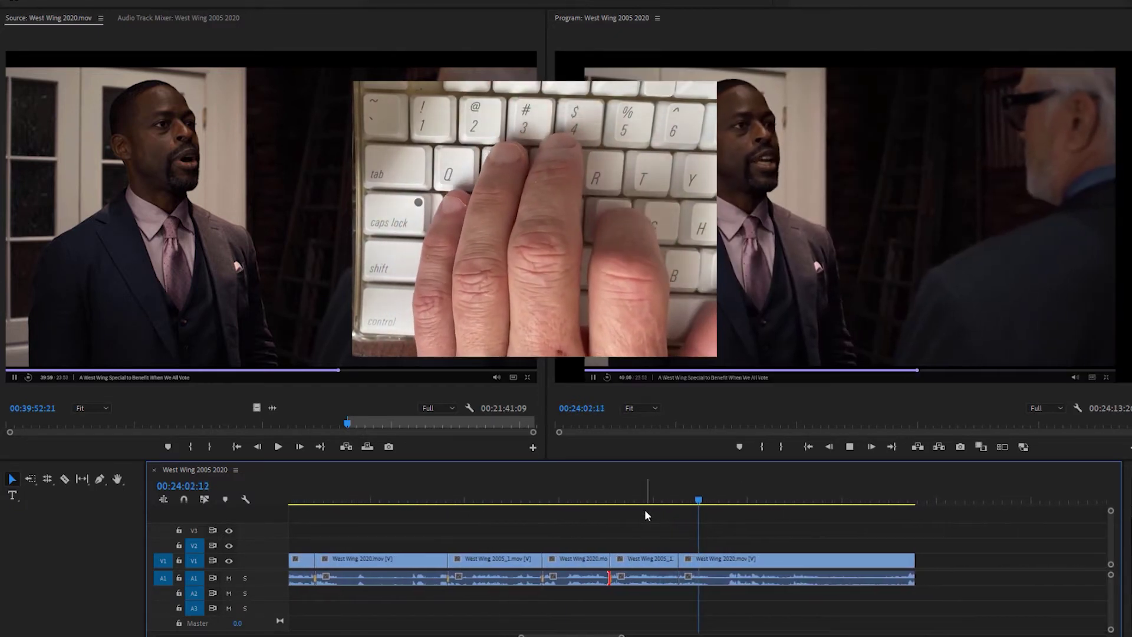
key("l")
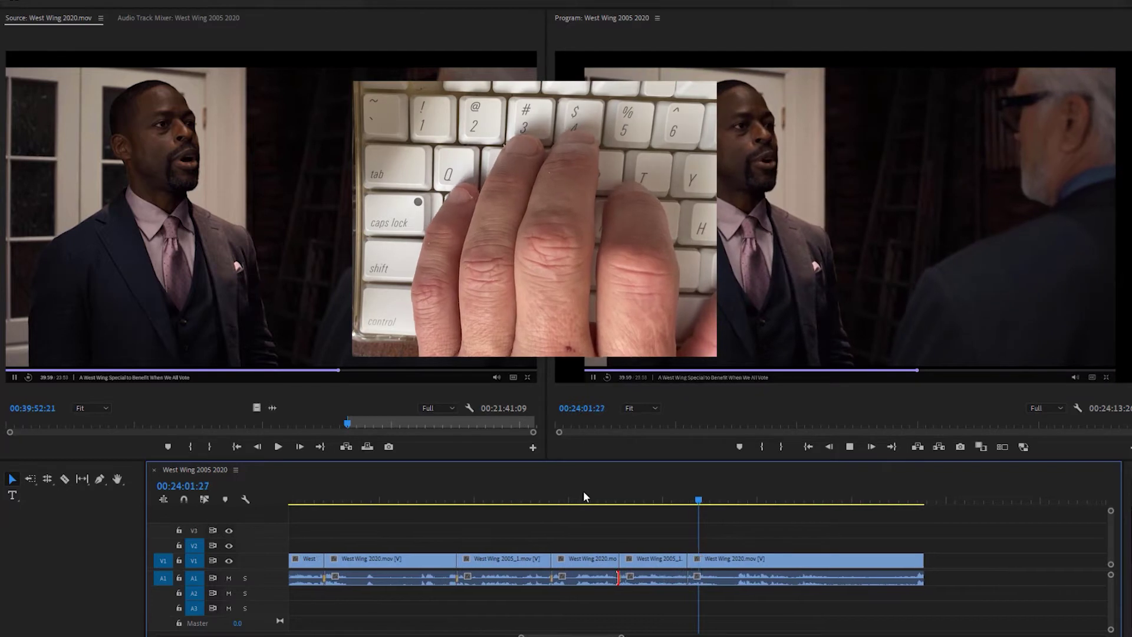
Apply Default Transitions to the A1 audio cut into the 2020 shot and play it back
key("k")
right_click(670, 585)
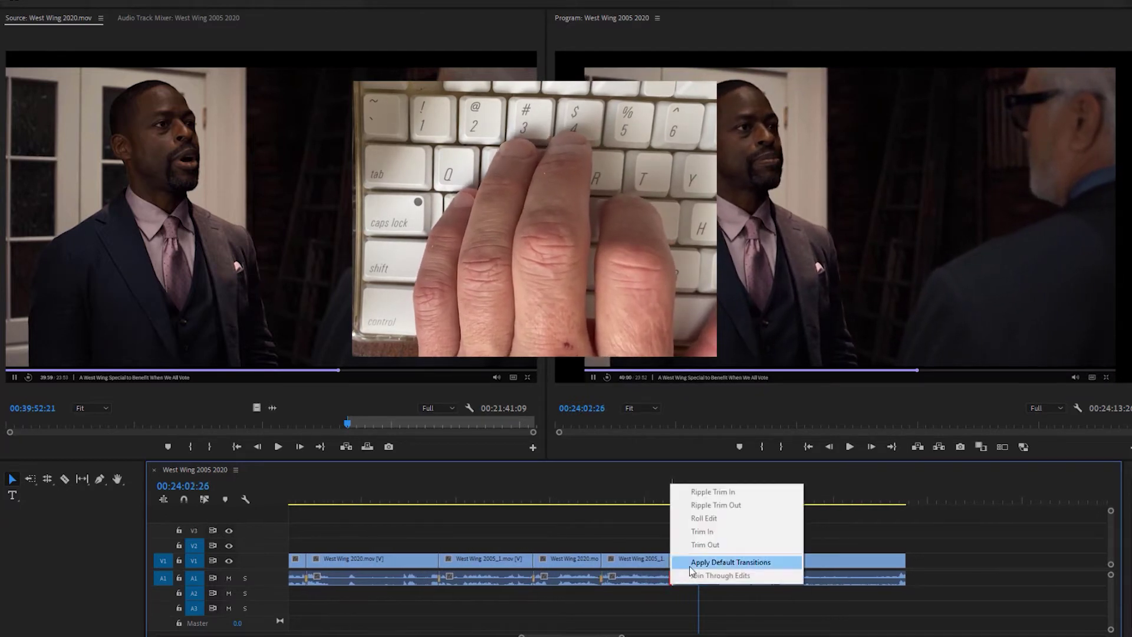
left_click(688, 565)
key("space")
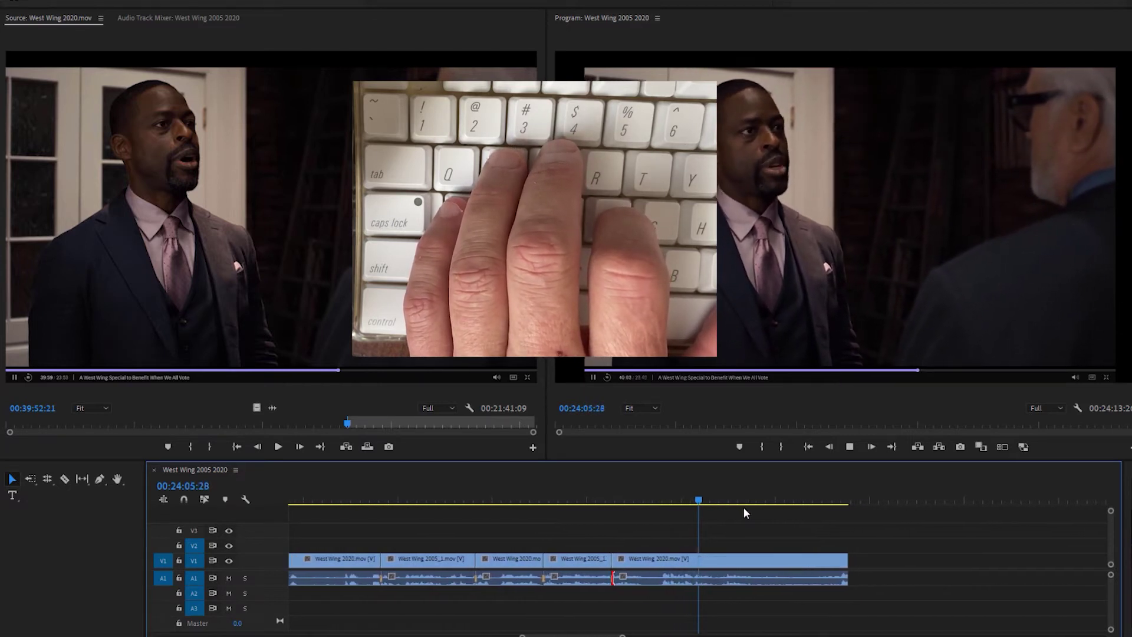
key("space")
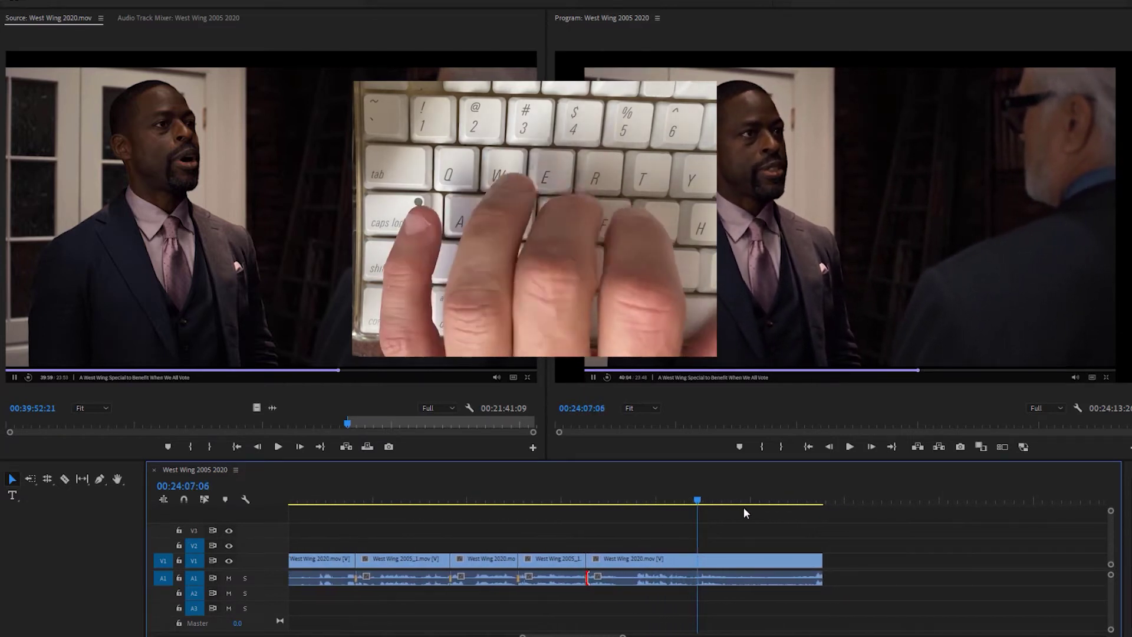
Match Frame the 2005 shot at 00:24:01:03 and mark a source In on West Wing 2005_1.mov
key("space")
left_click(578, 494)
key("f")
key("space")
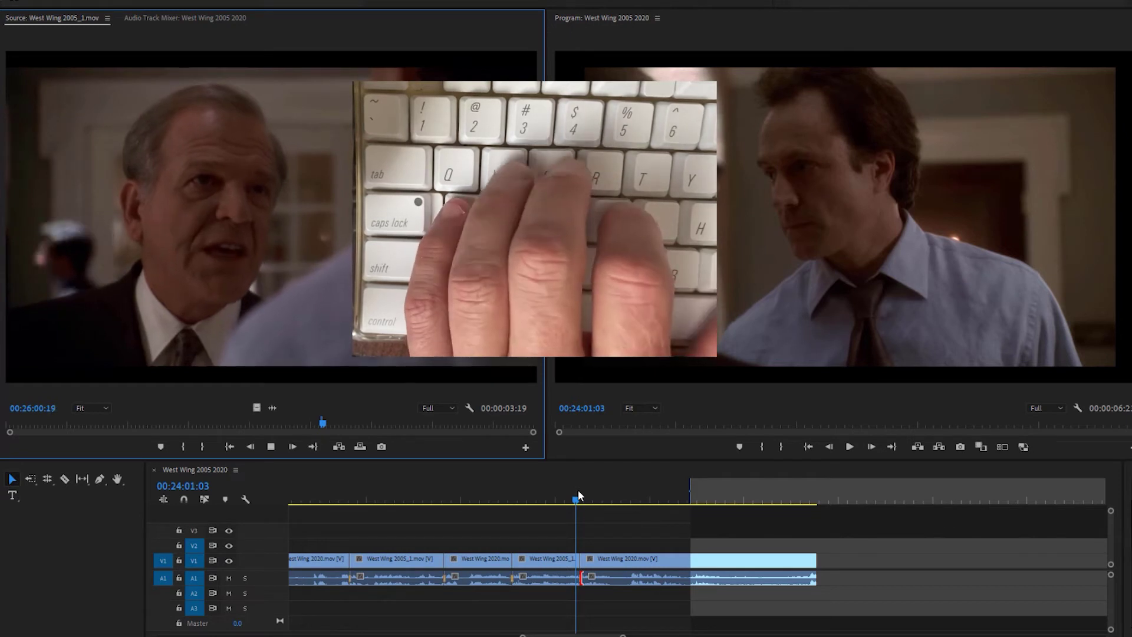
key("j")
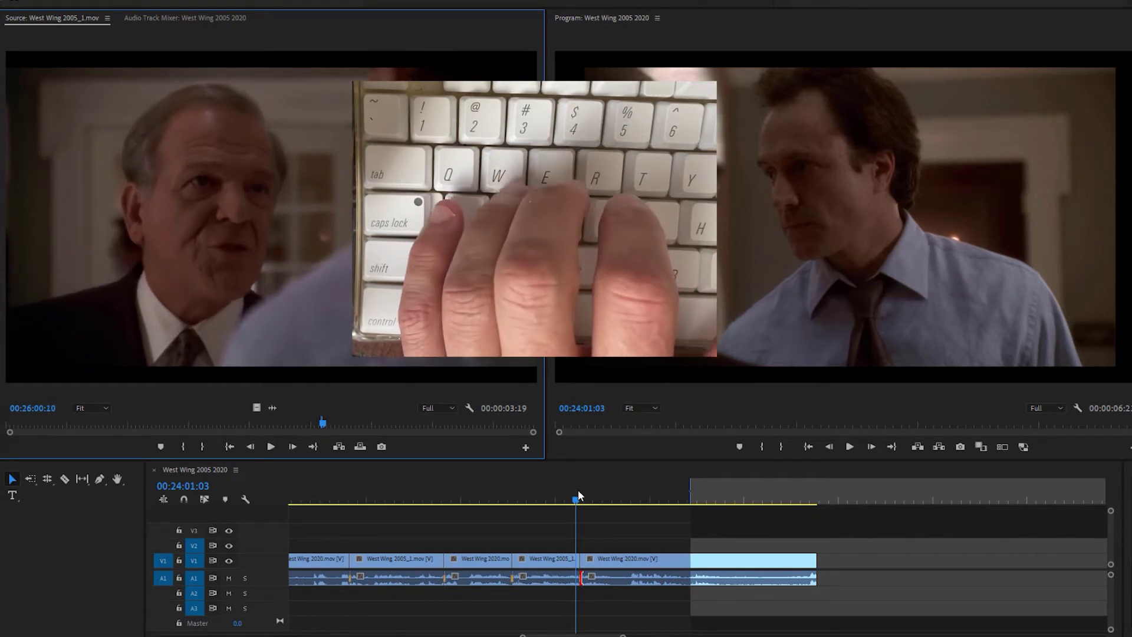
key("i")
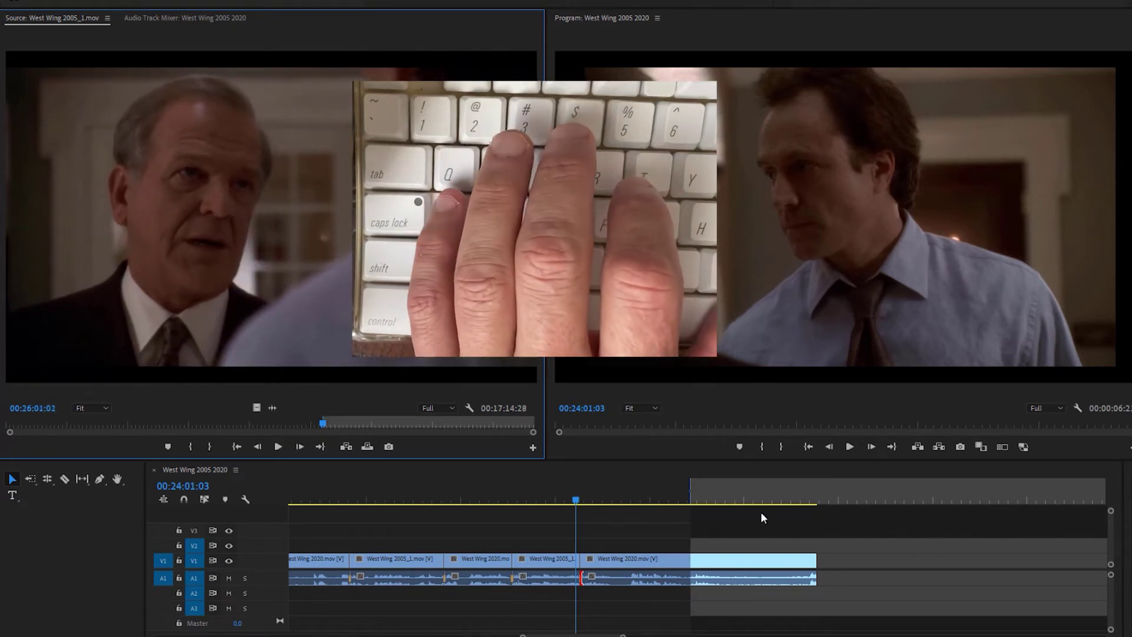
Mark a sequence Out past the end, overwrite the 2005 shot there, and play the new cut
left_click(701, 500)
left_click_drag(703, 502, 698, 501)
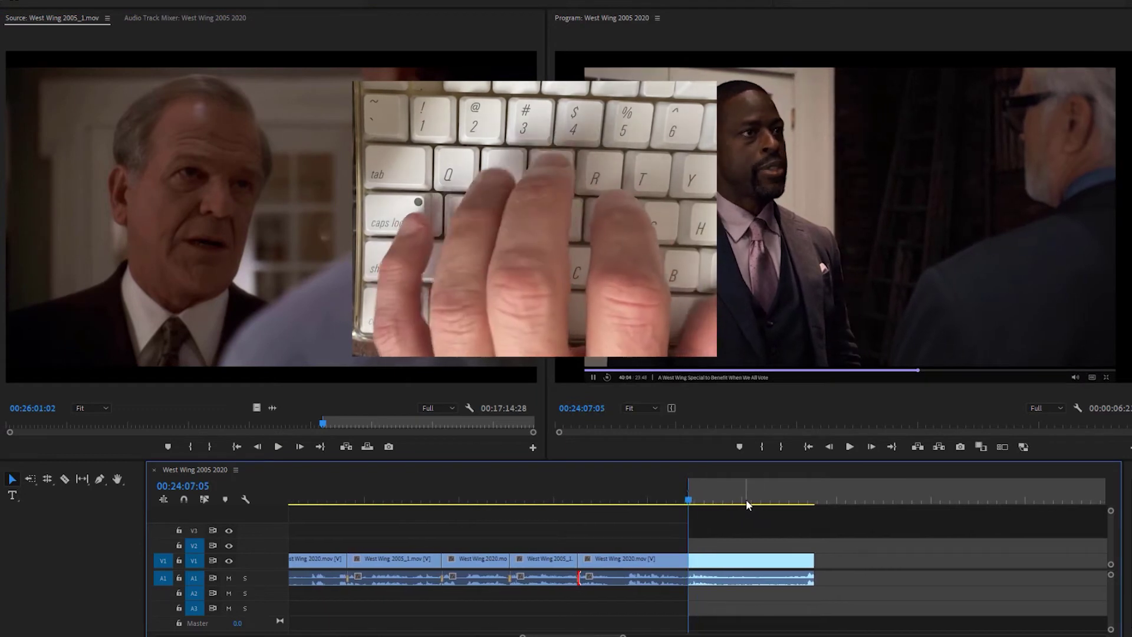
left_click(511, 448)
key("j")
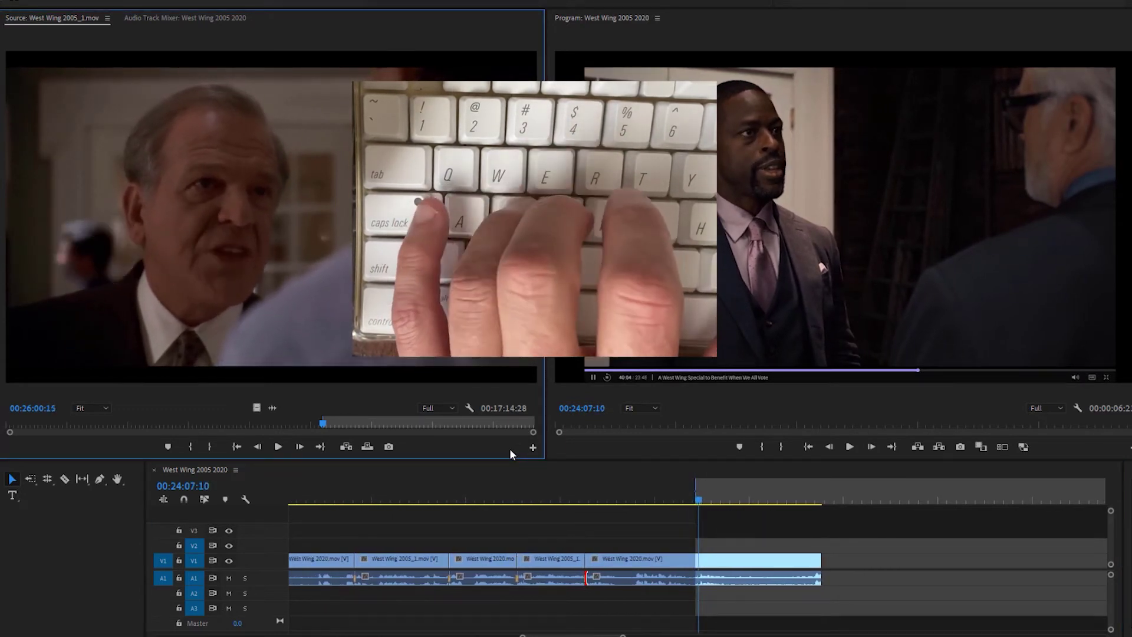
left_click(896, 495)
key("o")
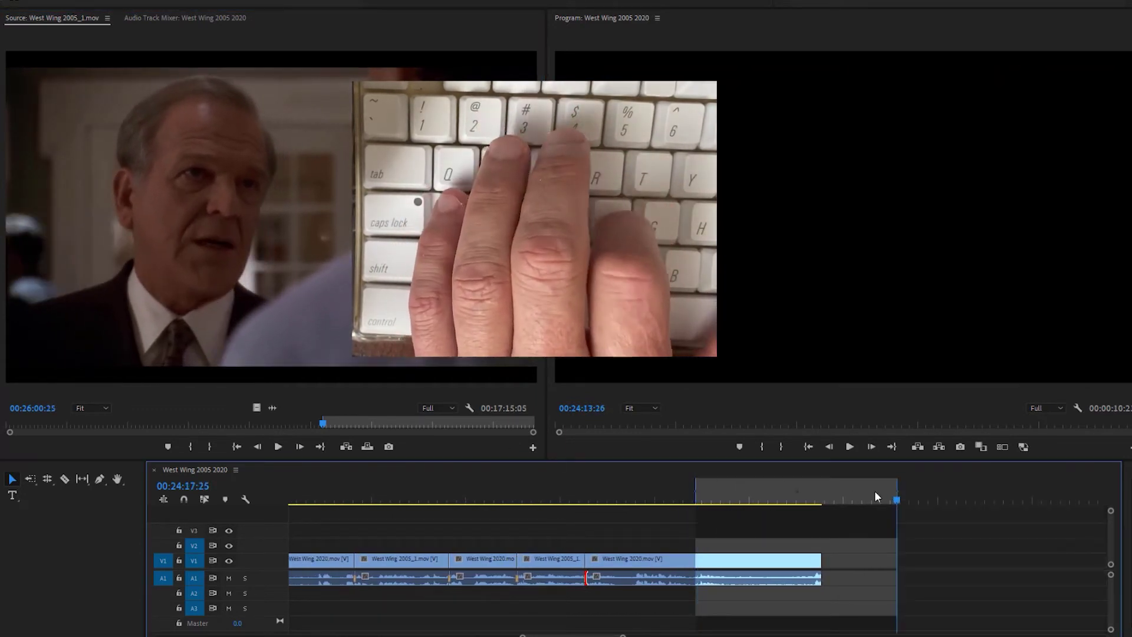
key("period")
left_click(669, 501)
key("space")
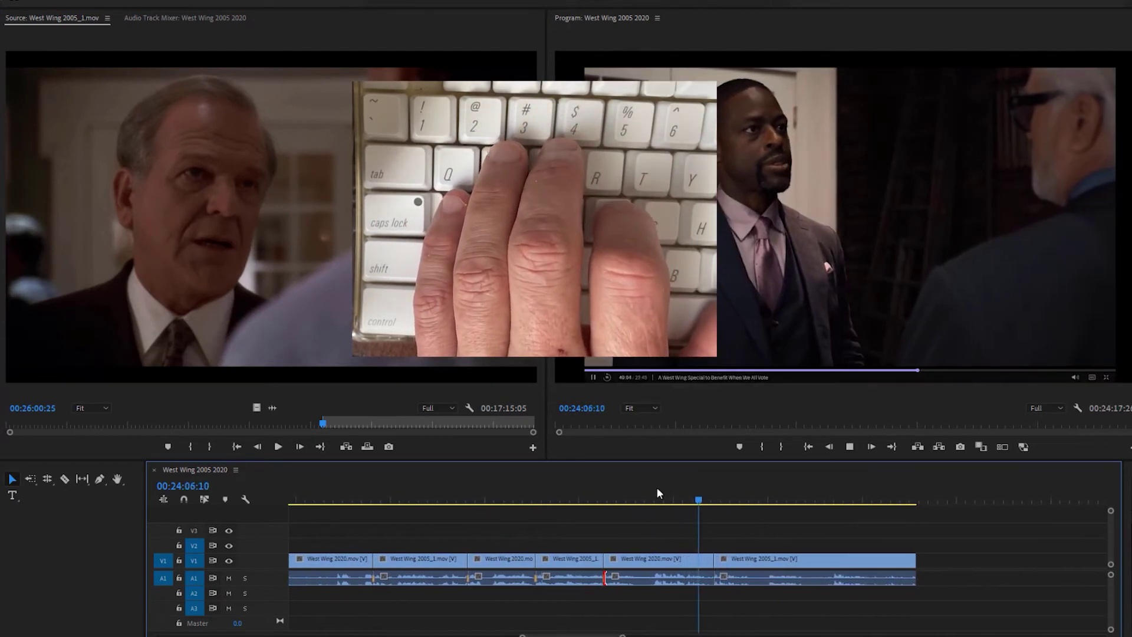
Replay the 2020-to-2005 cut, select its audio edit, and zoom the timeline in around it
key("space")
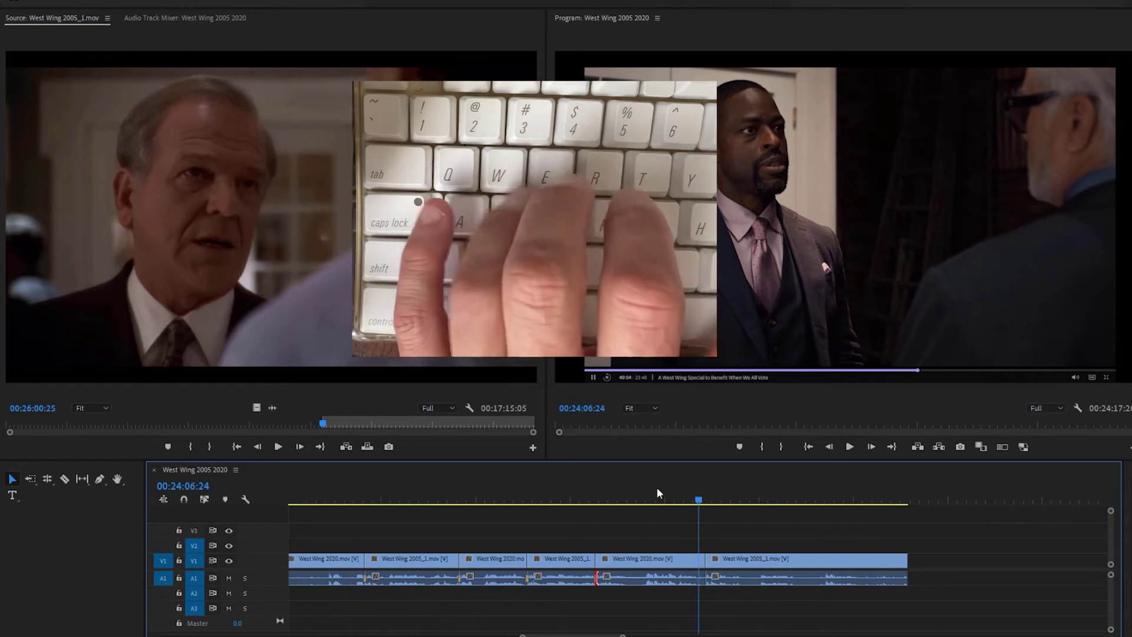
key("space")
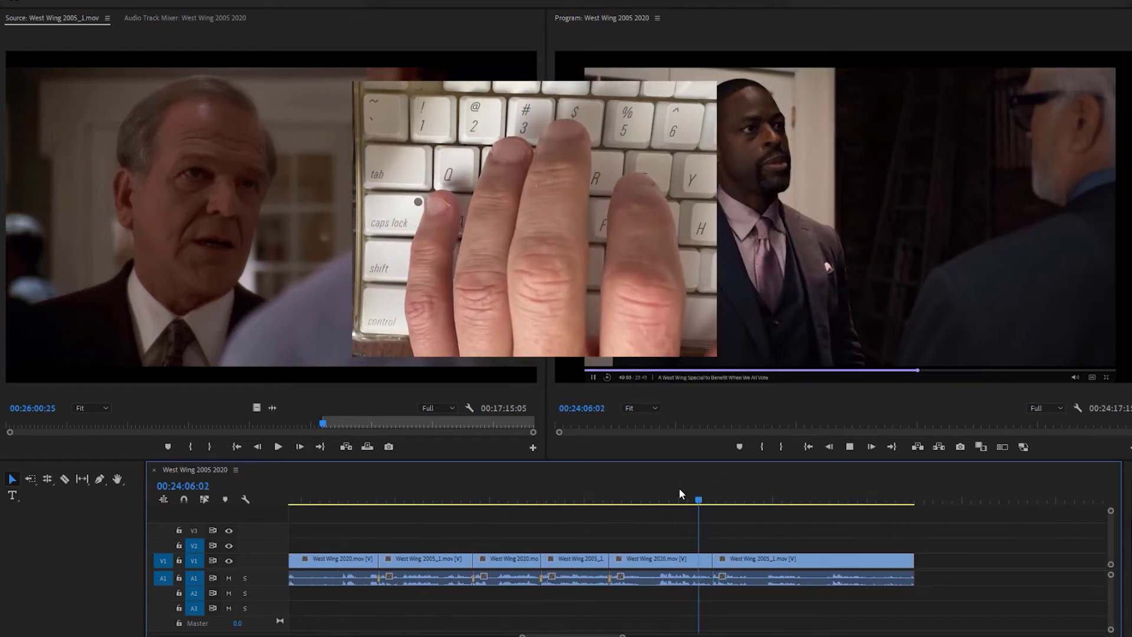
key("space")
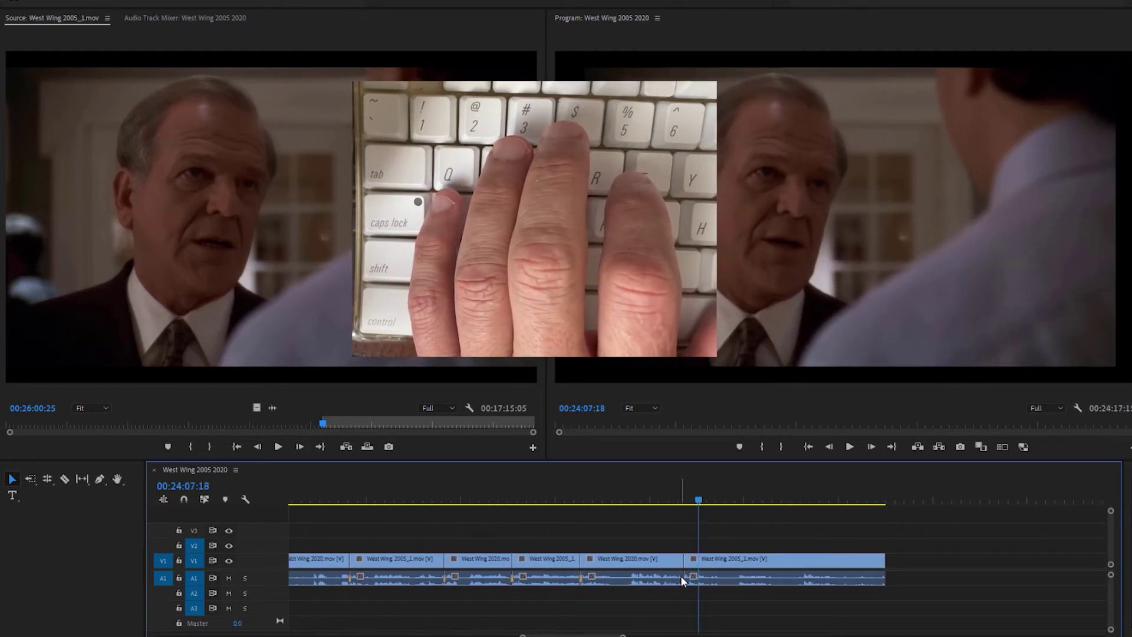
left_click(683, 580)
key("space")
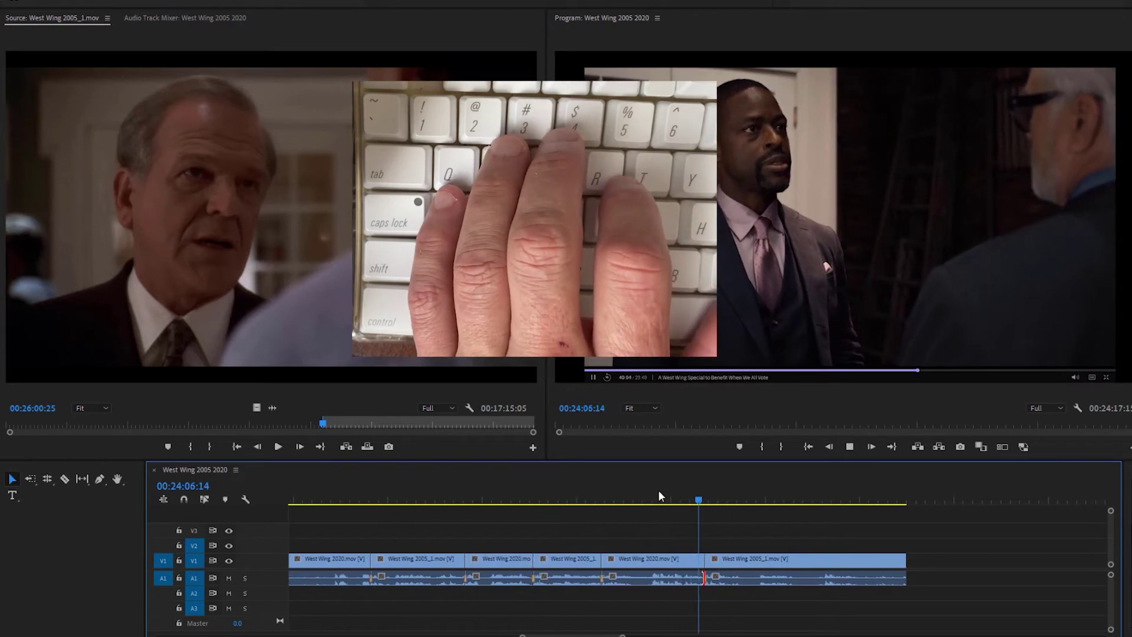
key("space")
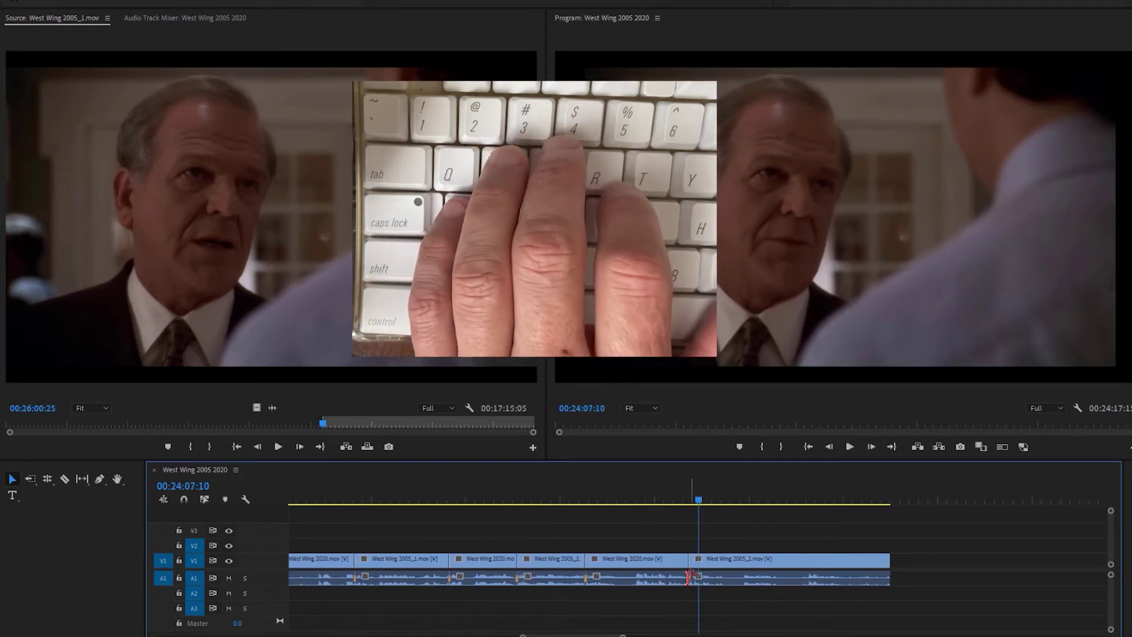
key("equal")
key("equal")
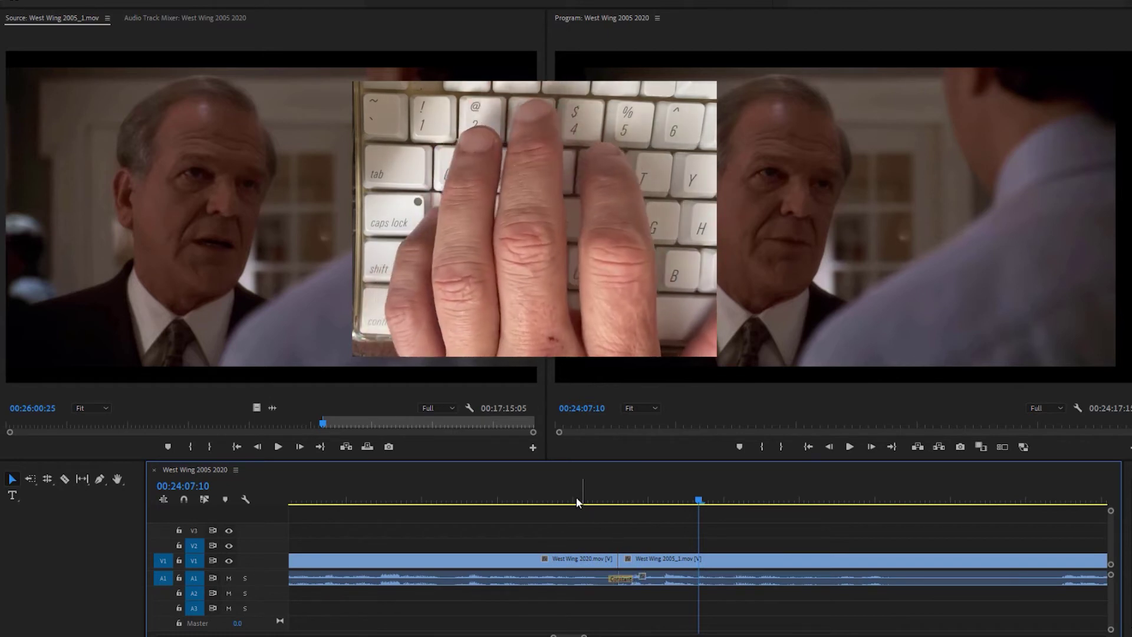
Add the default audio crossfade at the cut with Ctrl+Shift+D and replay it several times
key("ctrl+shift+d")
key("space")
key("space")
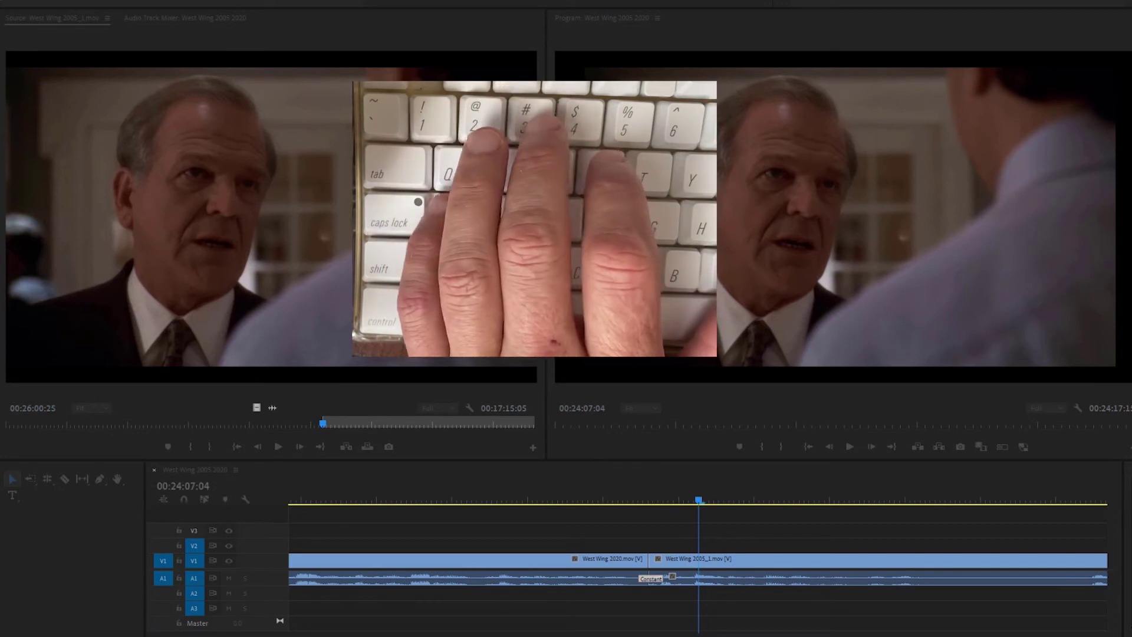
key("shift+k")
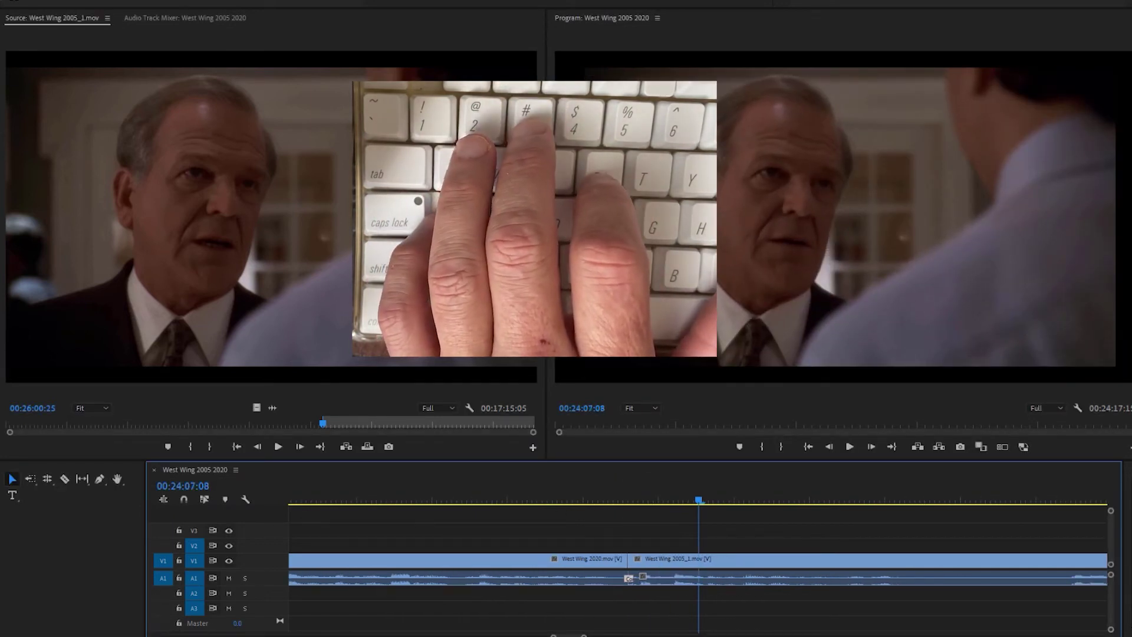
key("shift+k")
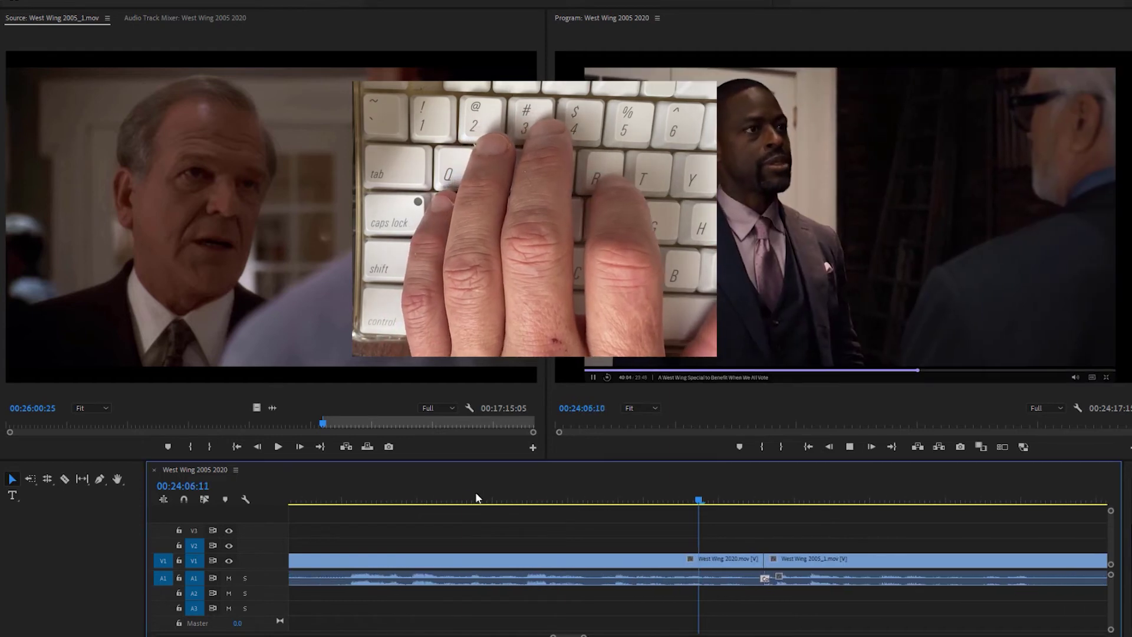
key("shift+k")
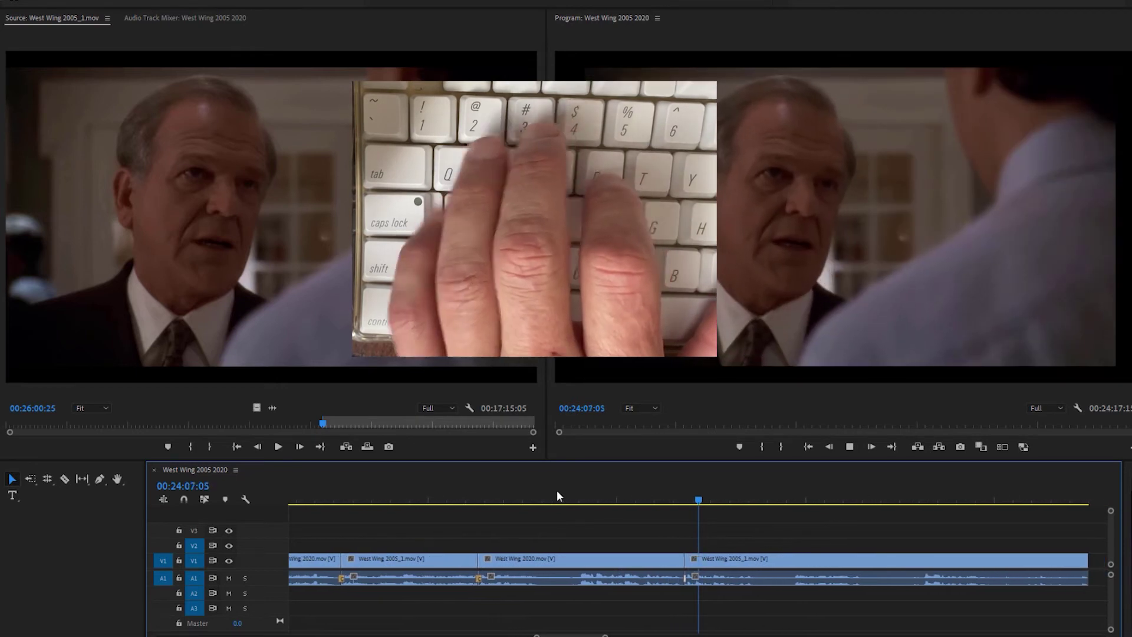
Mark a sequence In after the last 2005 clip and Match Frame to load West Wing 2020.mov
key("minus")
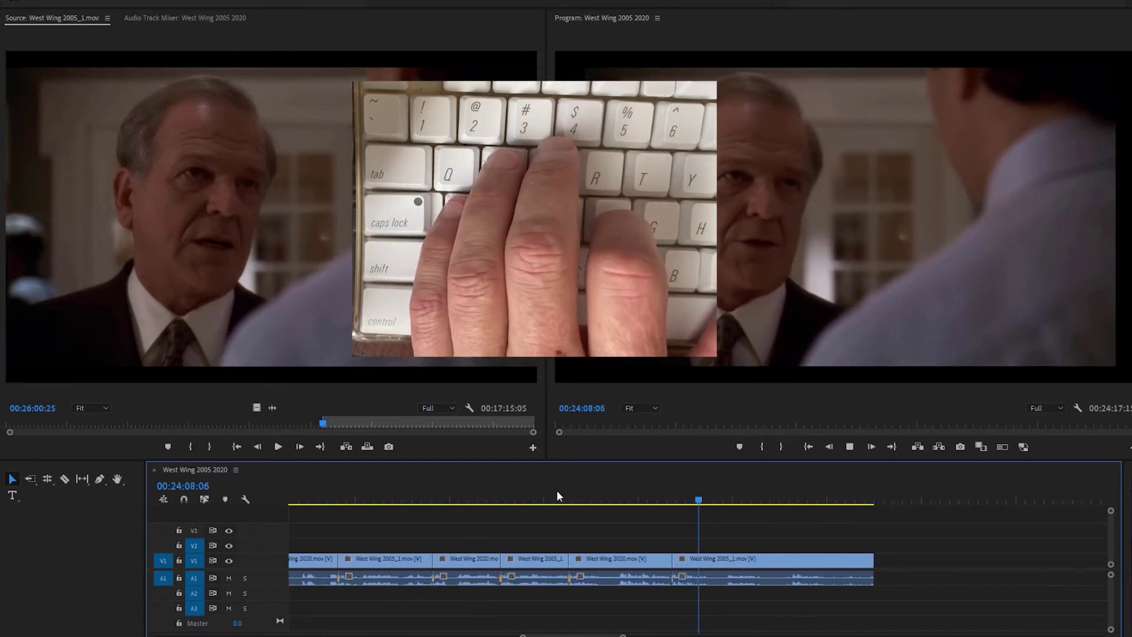
key("k")
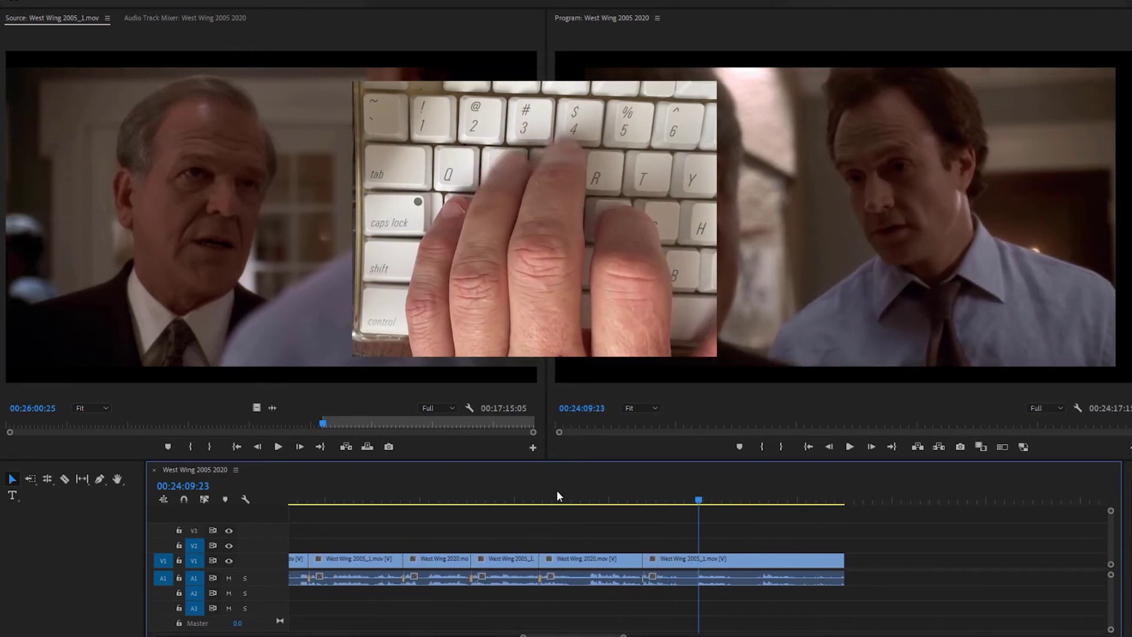
key("i")
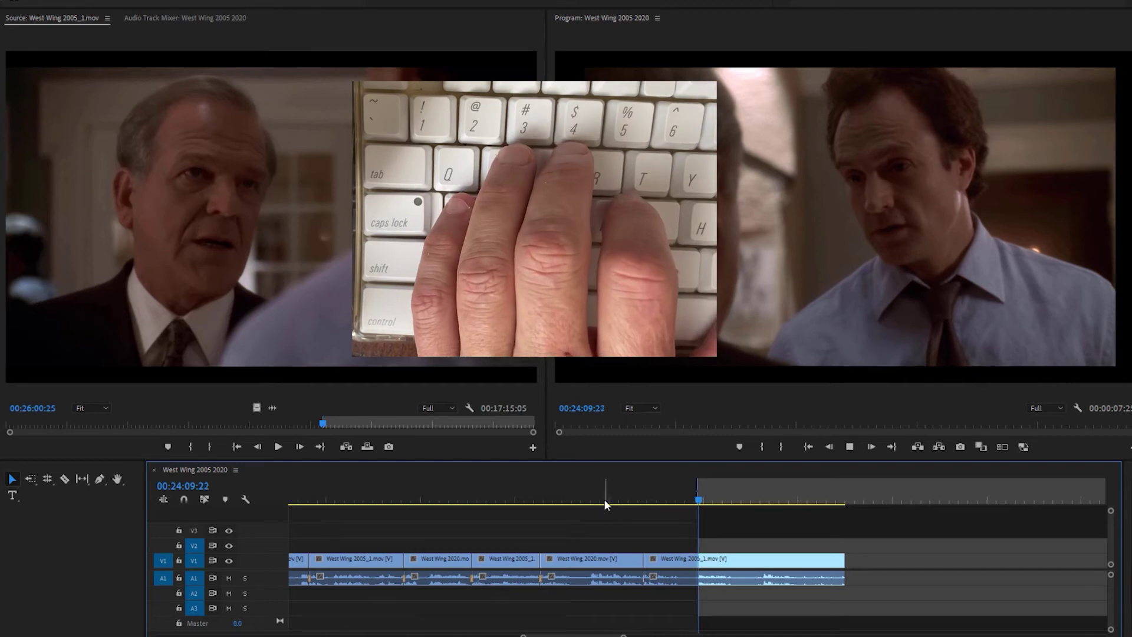
left_click(627, 498)
key("f")
key("space")
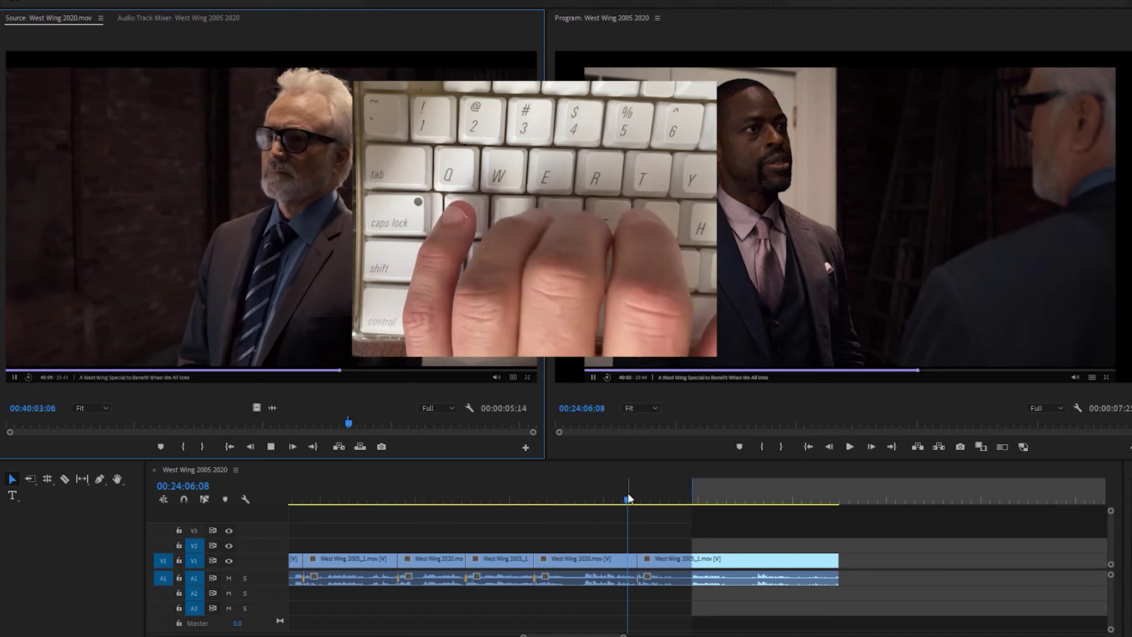
key("space")
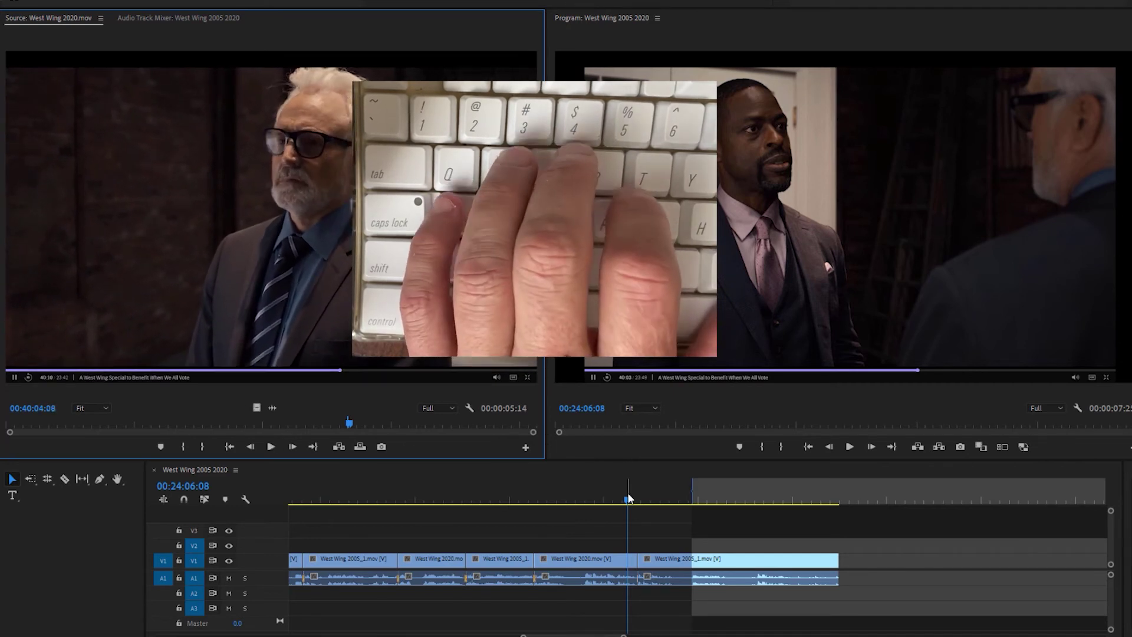
key("space")
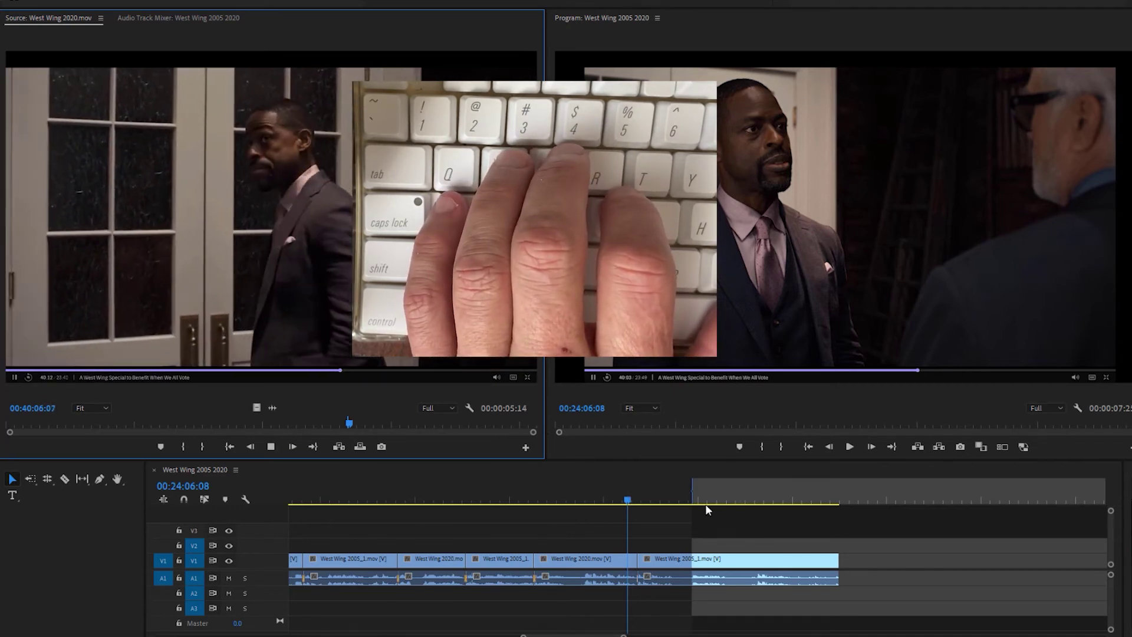
Scrub the sequence around the In point with J/K/L to pick the exact cut moment
left_click(689, 500)
key("space")
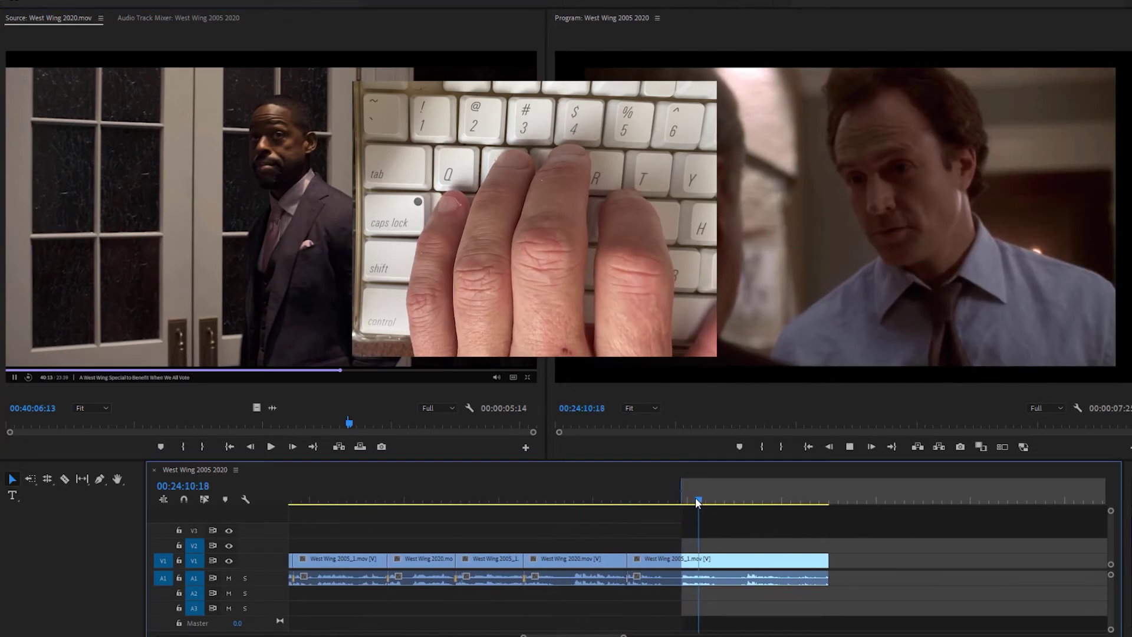
key("j")
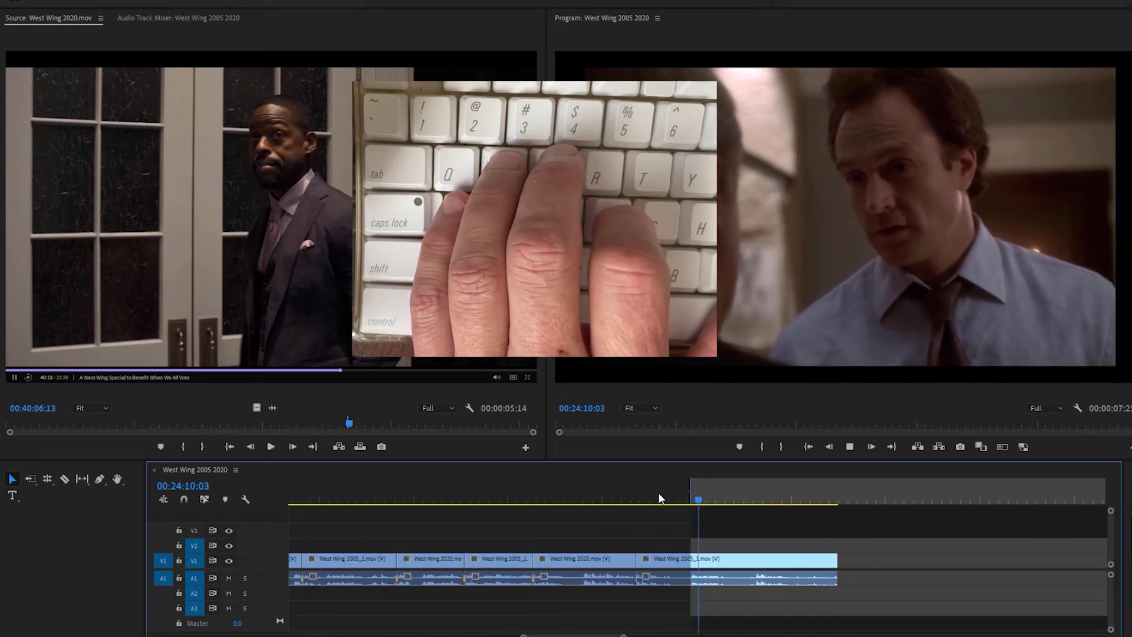
key("l")
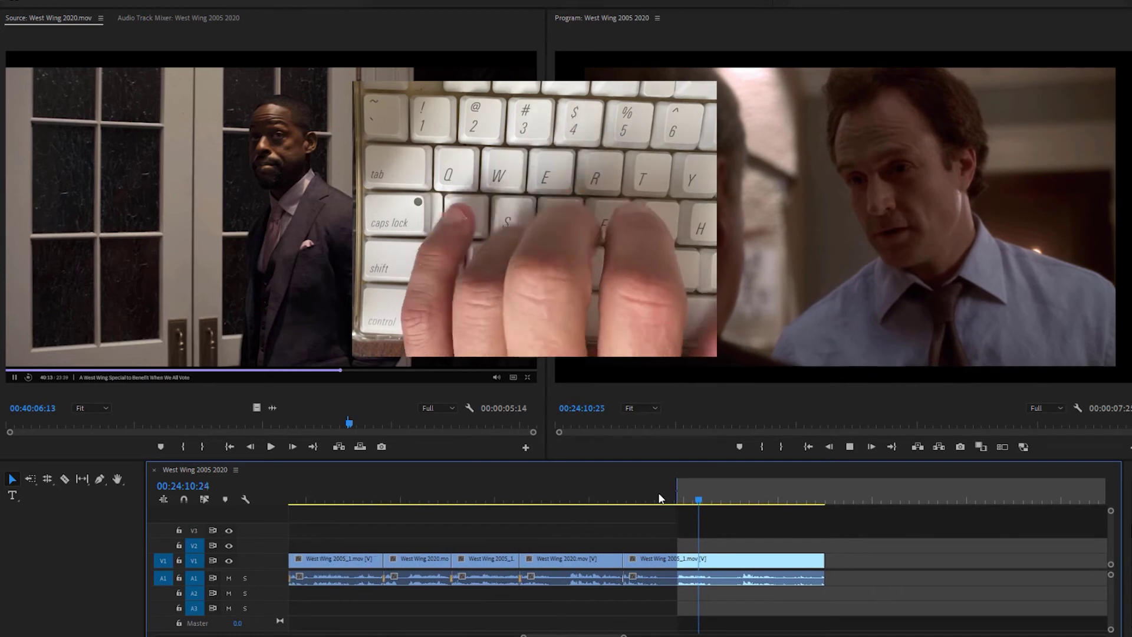
key("j")
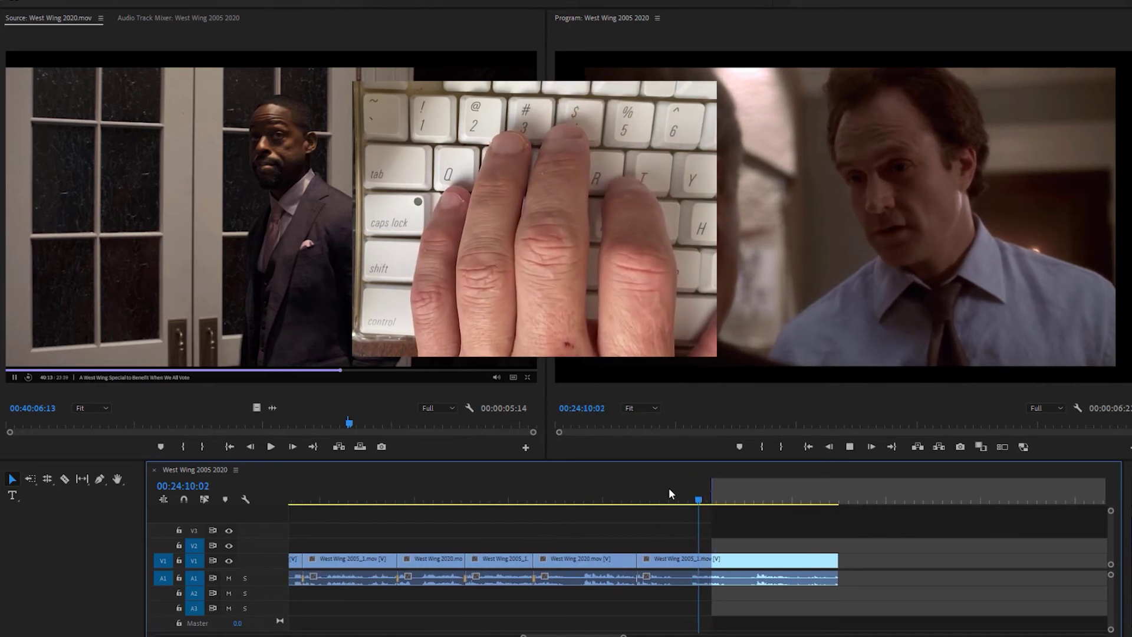
key("l")
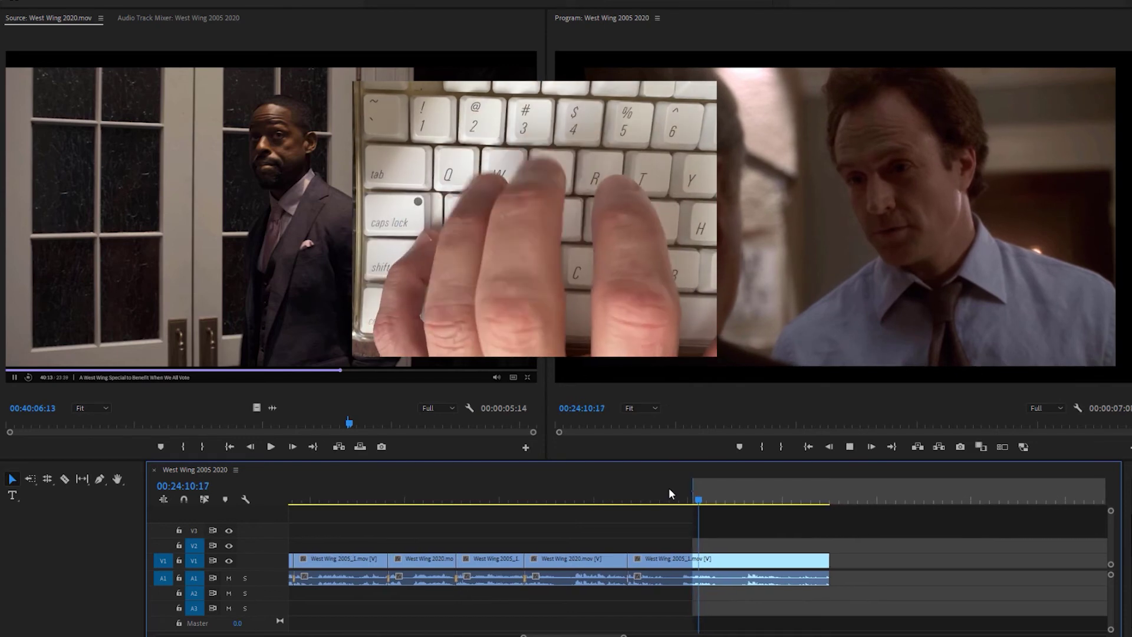
key("j")
key("k")
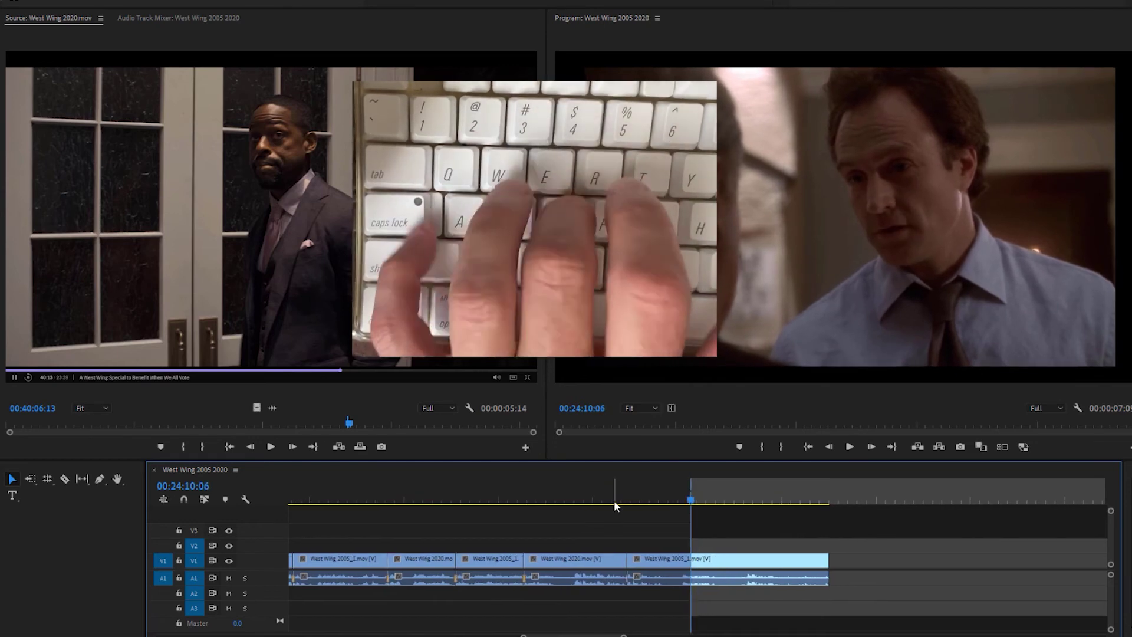
key("Right")
key("Right")
Mark a source In on the matching 2020 frame, overwrite it onto the sequence end, and replay
left_click(465, 439)
key("j")
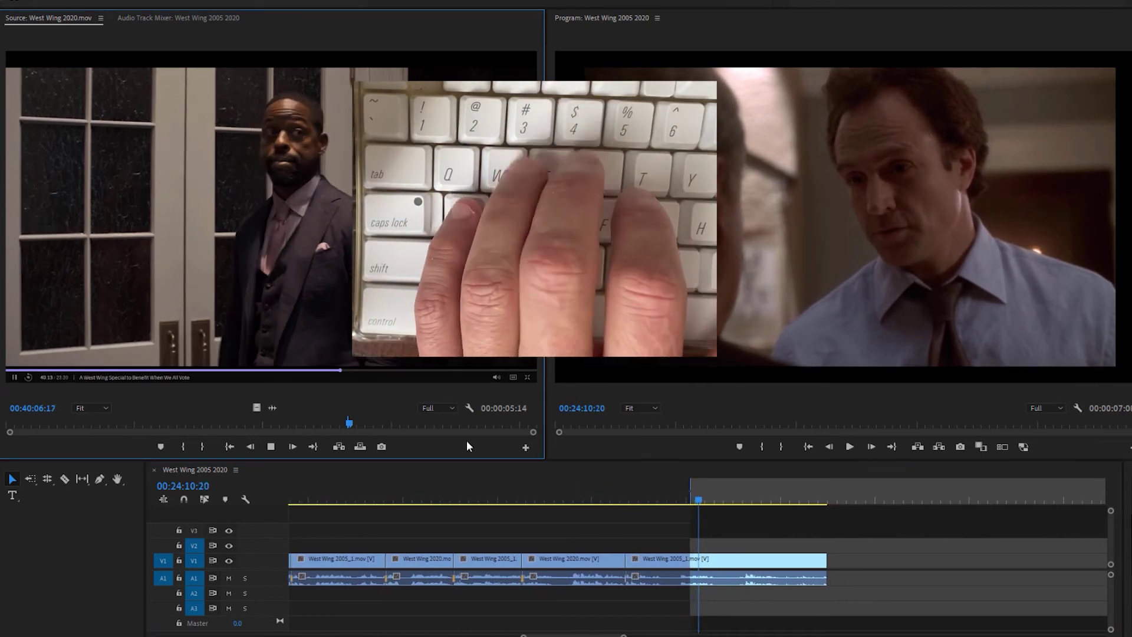
key("l")
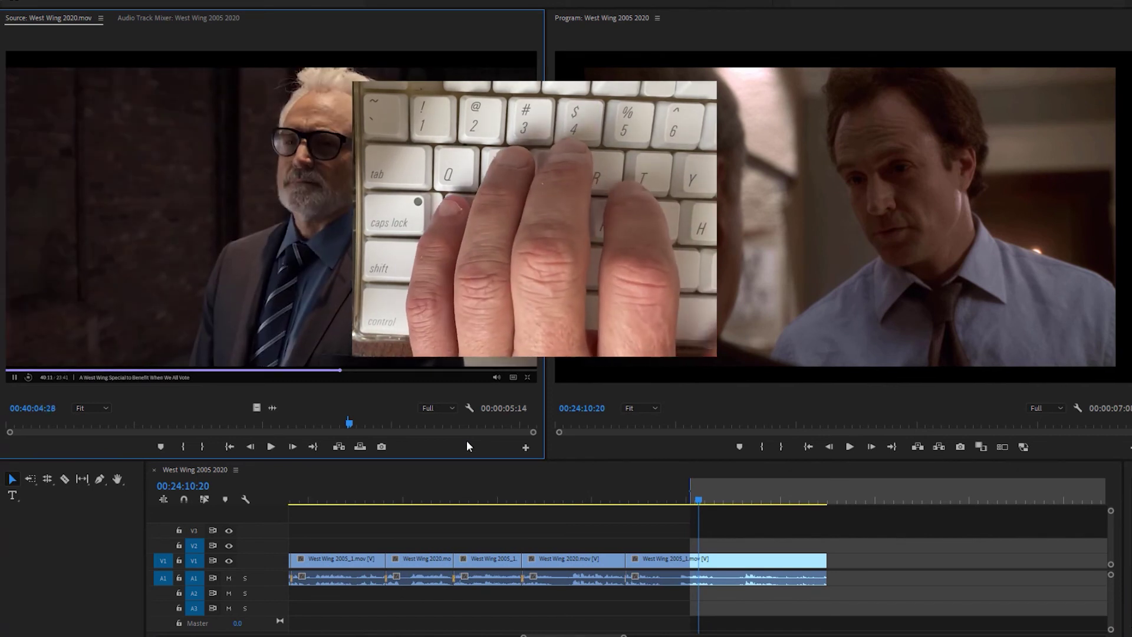
key("k")
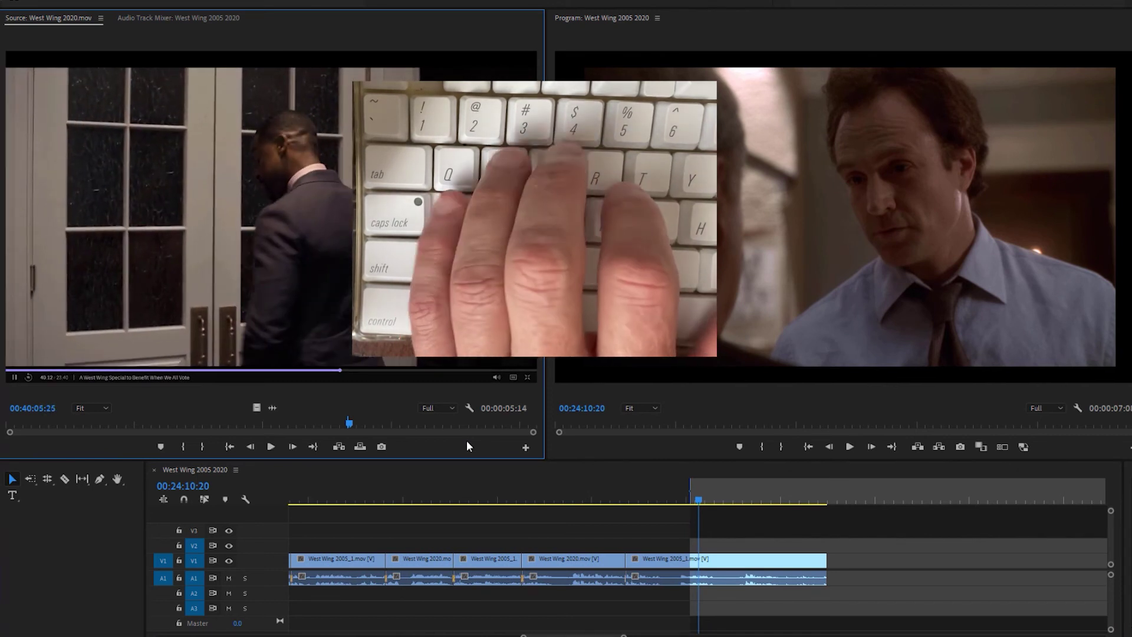
key("i")
key("period")
key("Up")
key("shift+k")
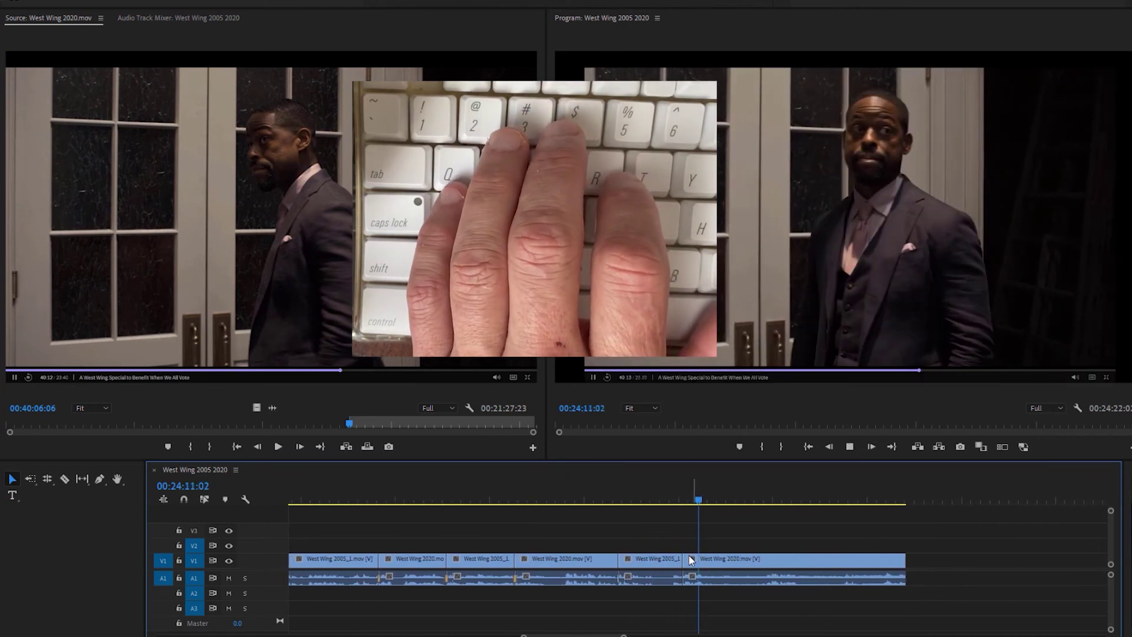
Select the audio edit at the new cut and replay it from just before
right_click(677, 579)
key("Escape")
left_click(657, 489)
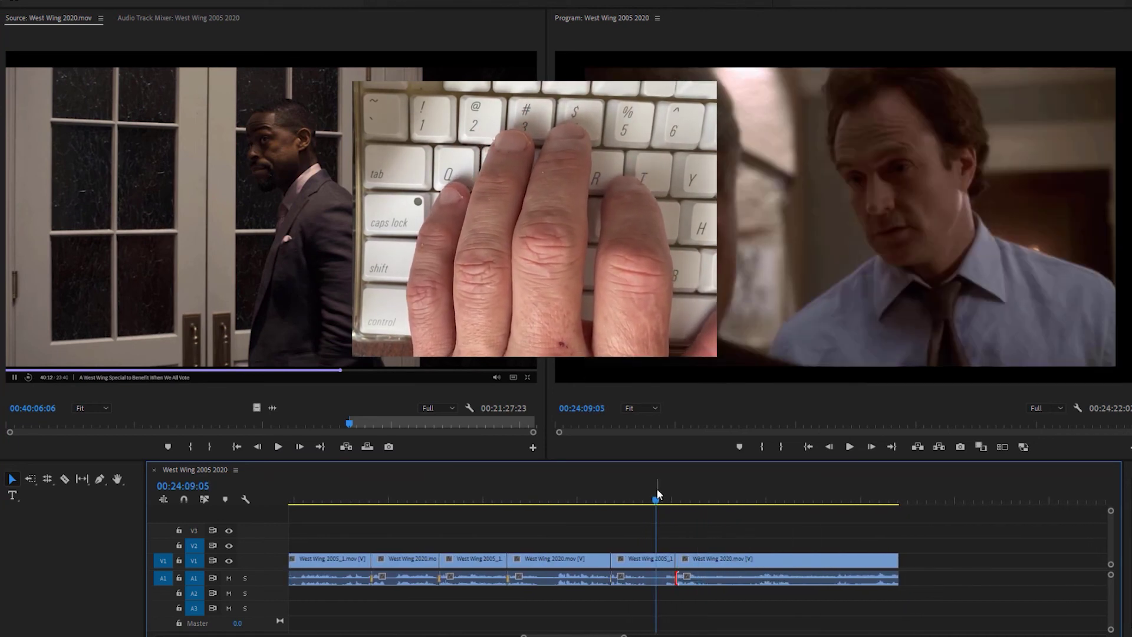
key("space")
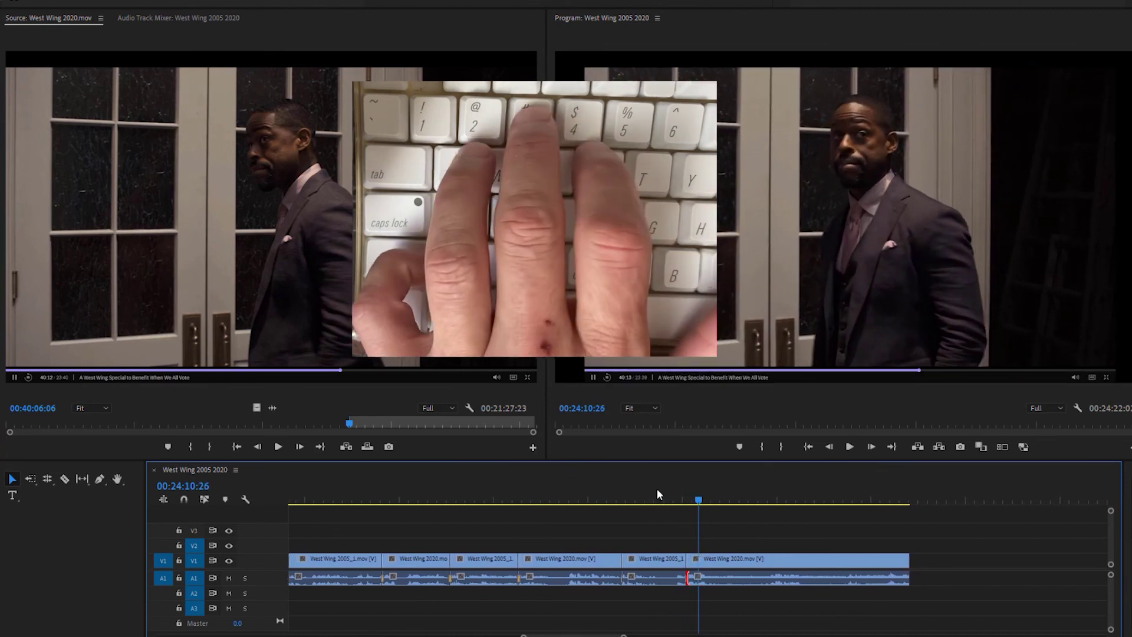
Move the 2020 source In back two frames, overwrite the closing shot again, and replay the cut
left_click(452, 445)
key("Left")
key("Left")
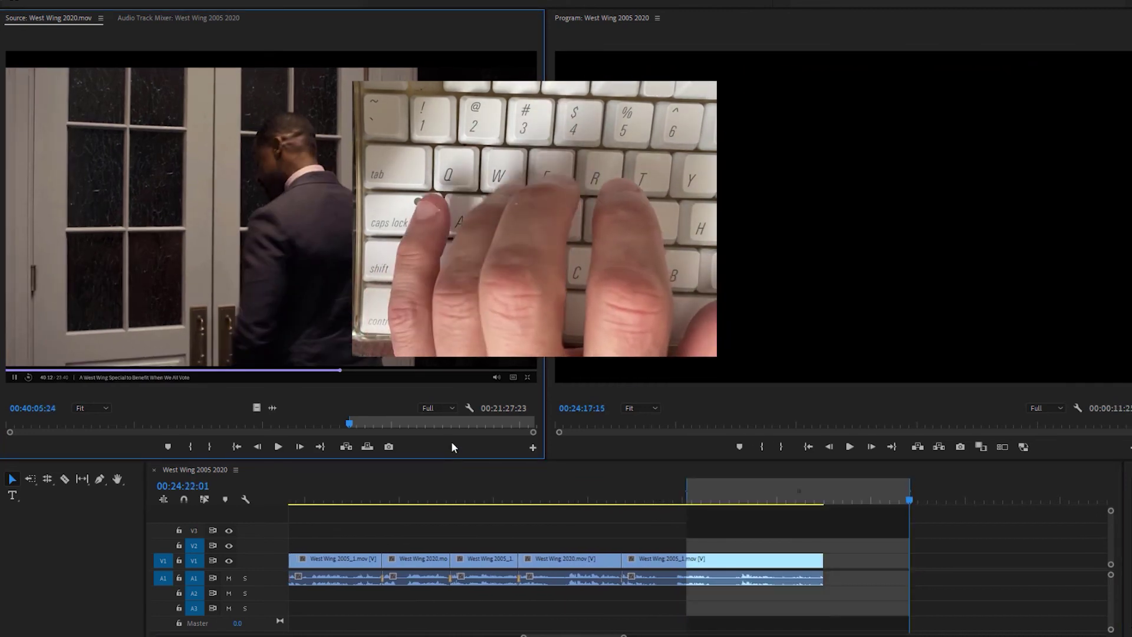
key("Left")
key("Left")
key("Left")
key("Left")
key("Left")
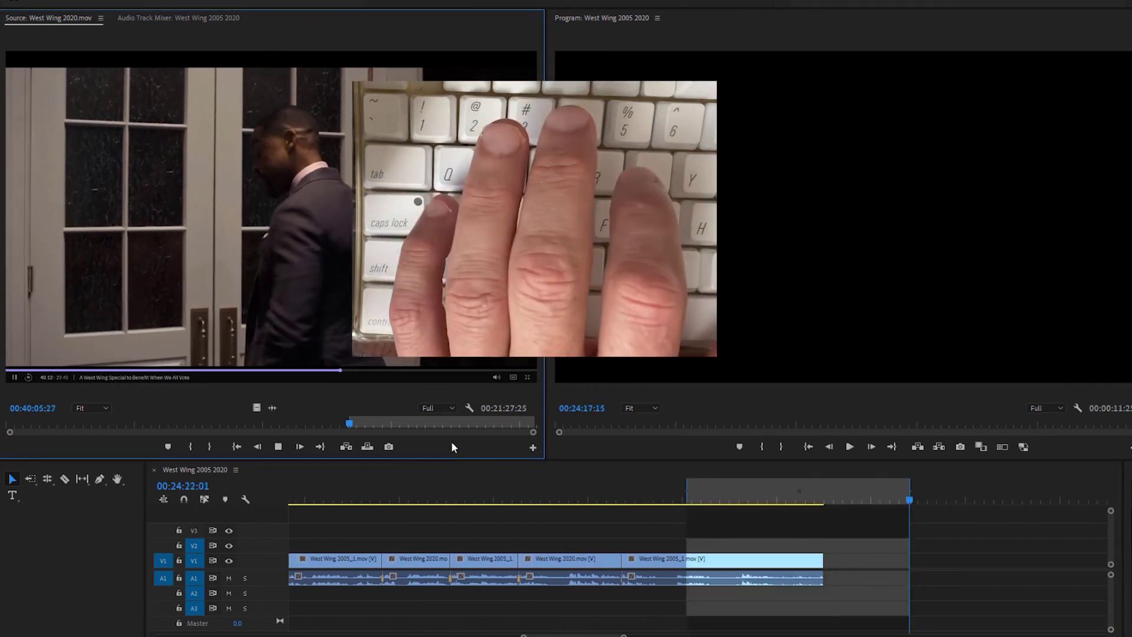
left_click(693, 500)
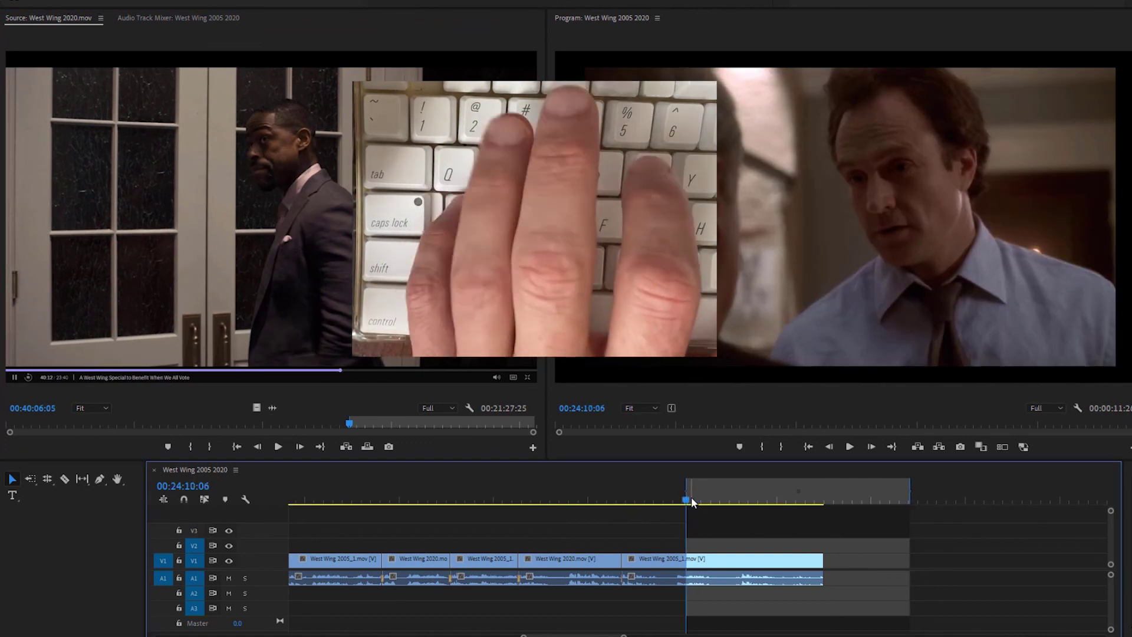
key("period")
left_click(682, 496)
key("space")
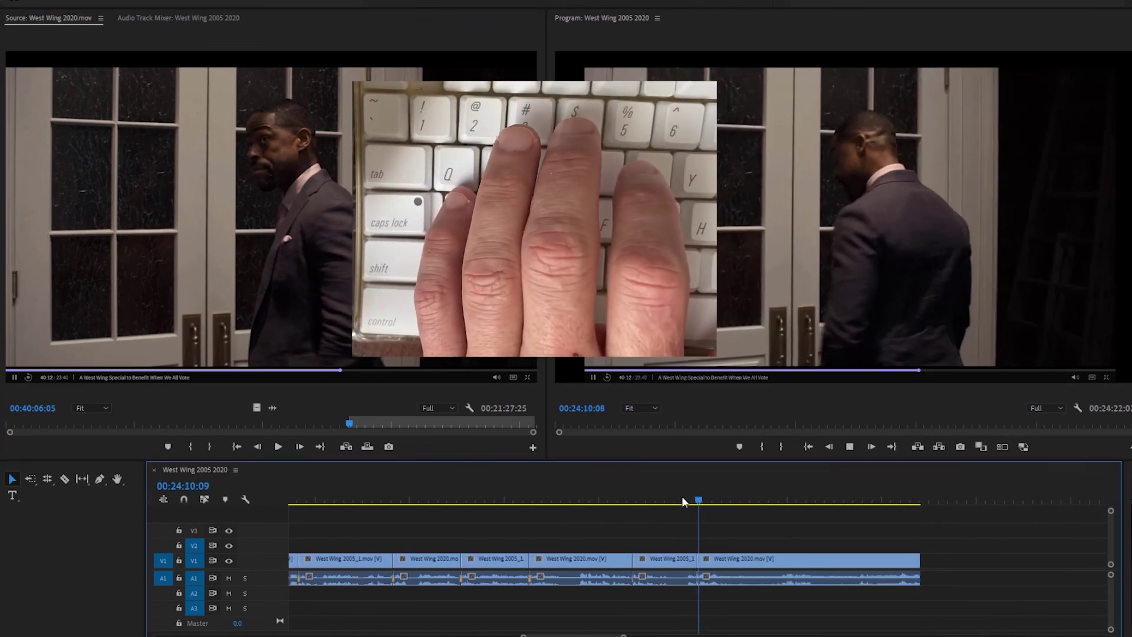
key("space")
key("shift+k")
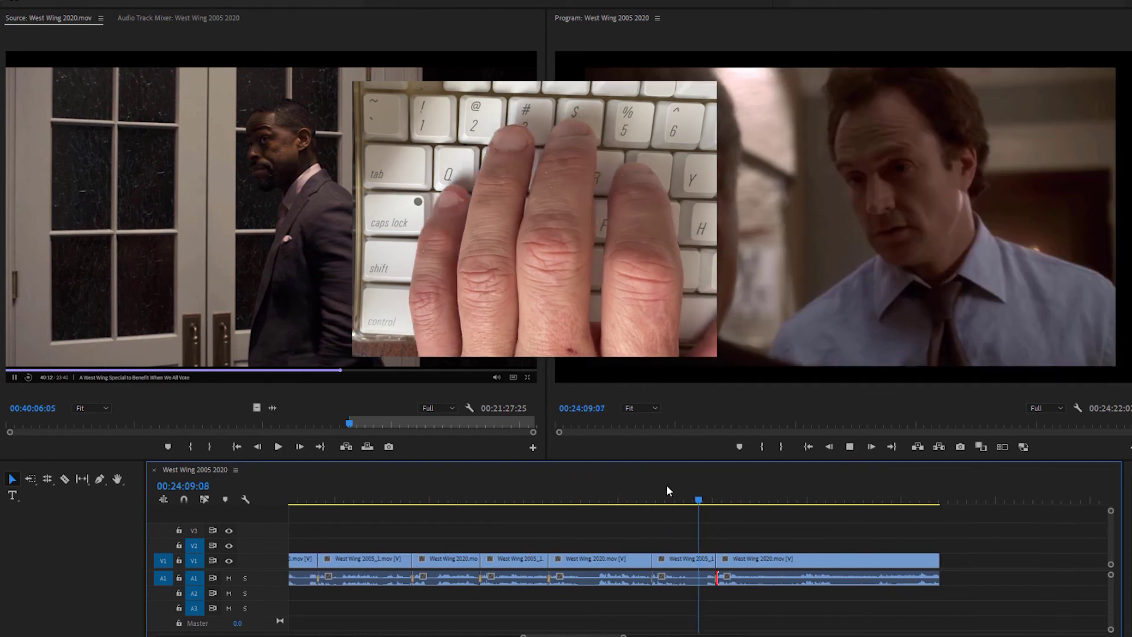